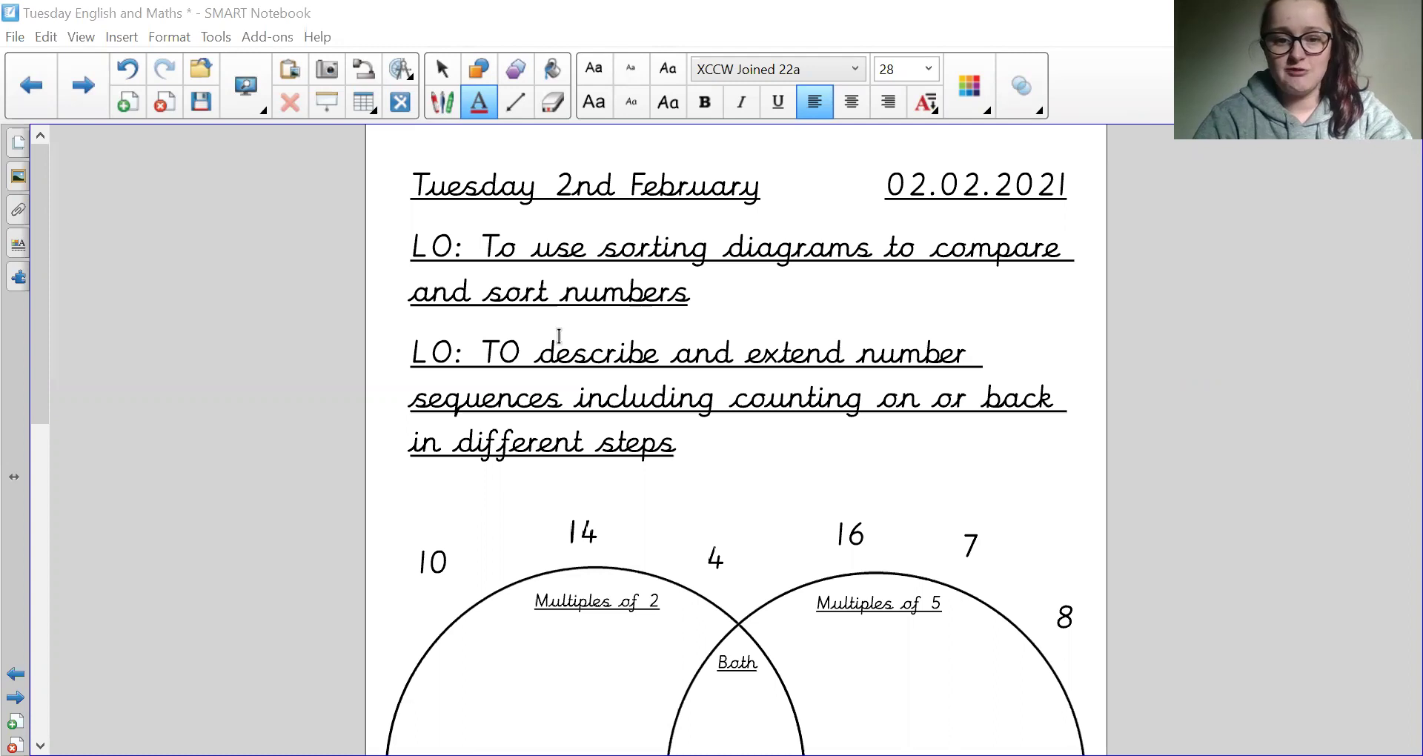
Step: Change the second learning objective's opening 'TO' to 'To' so it reads 'To describe'
{"action": "left_click", "coordinate": [517, 357]}
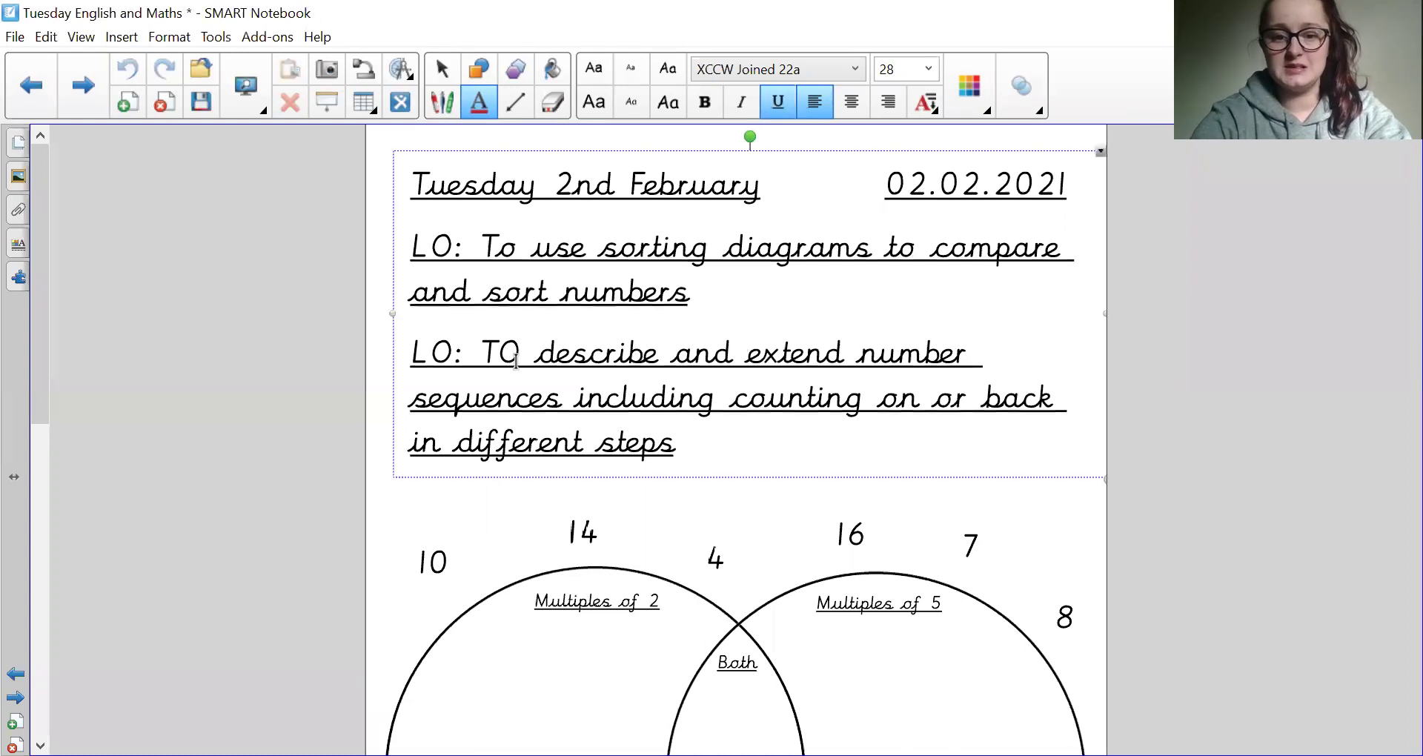
{"action": "key", "text": "BackSpace"}
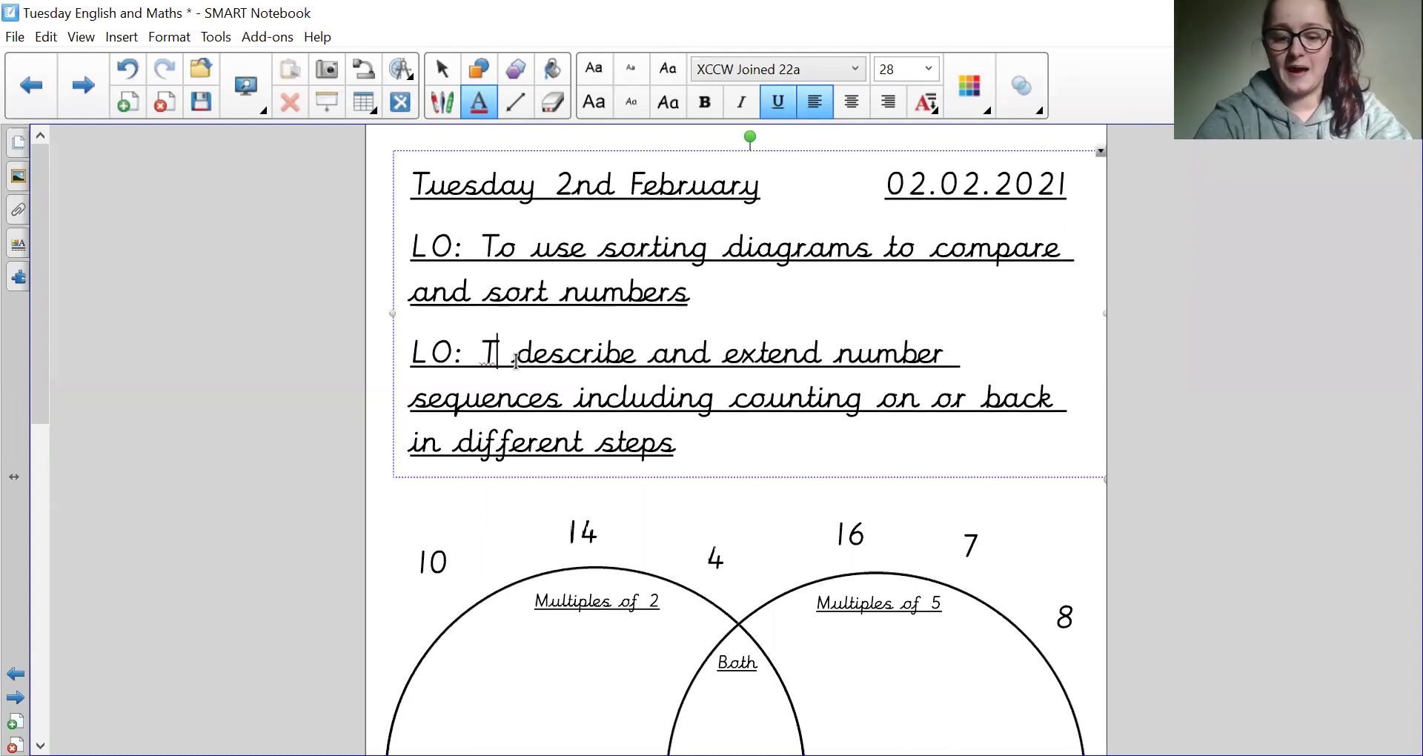
{"action": "type", "text": "o"}
{"action": "left_click", "coordinate": [761, 509]}
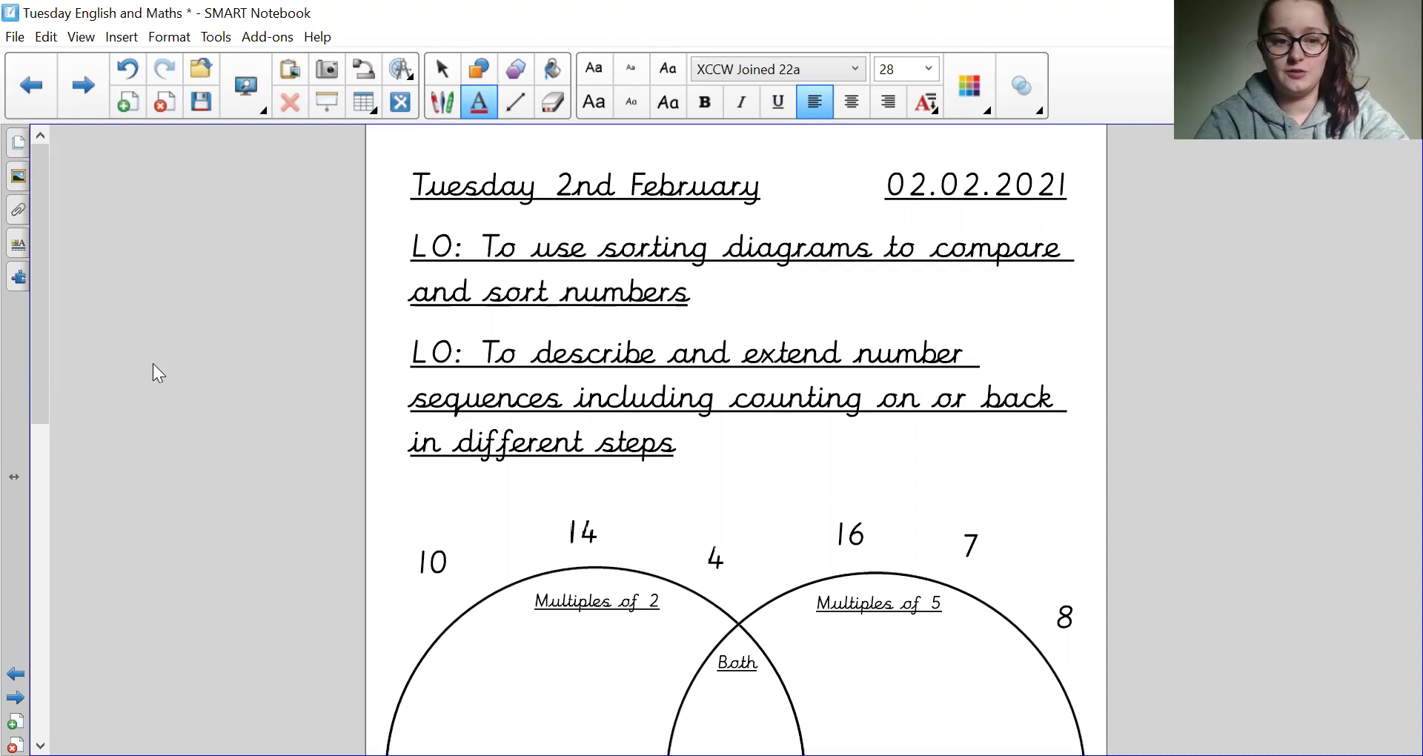
Step: Scroll down until the whole Venn diagram and its twelve loose numbers are visible
{"action": "left_click_drag", "start_coordinate": [40, 335], "coordinate": [64, 494]}
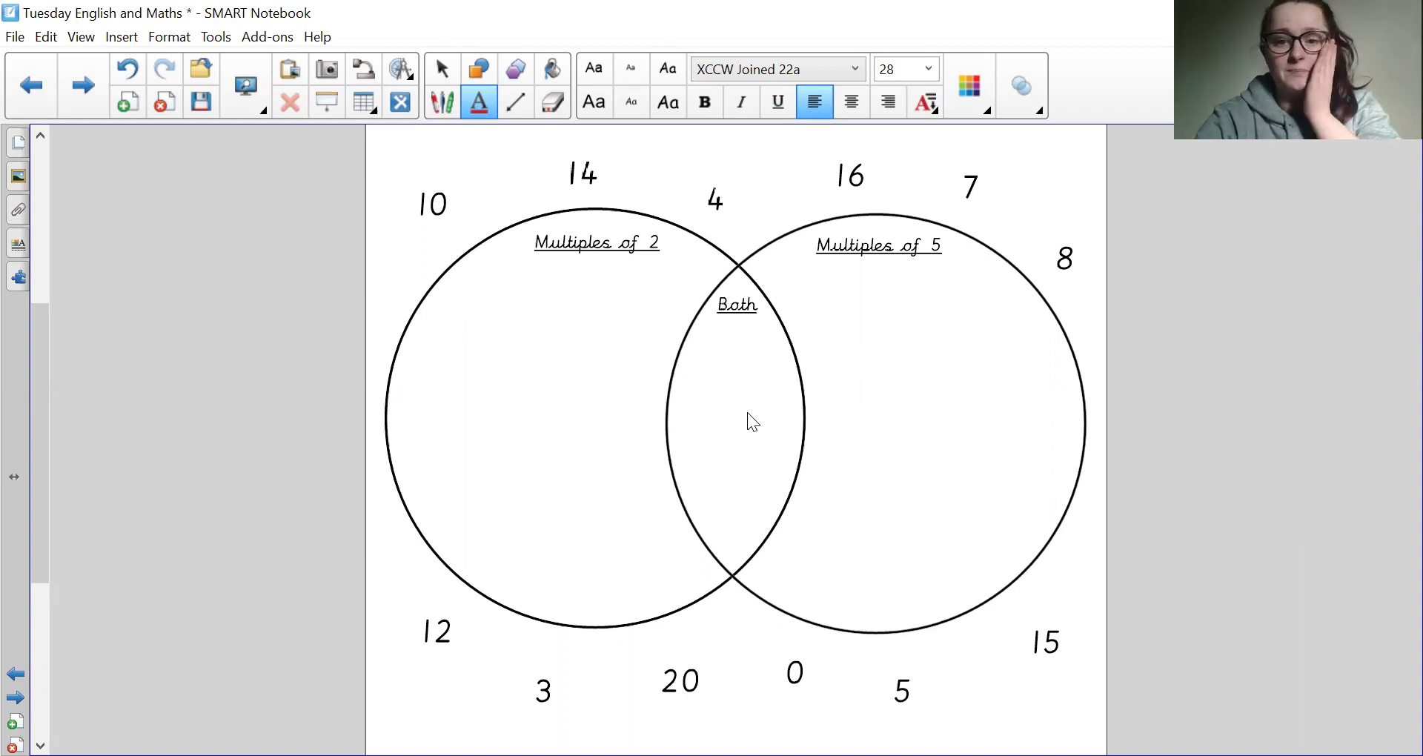
Step: With the Select tool, move the number 10 into the Both overlap
{"action": "left_click", "coordinate": [441, 68]}
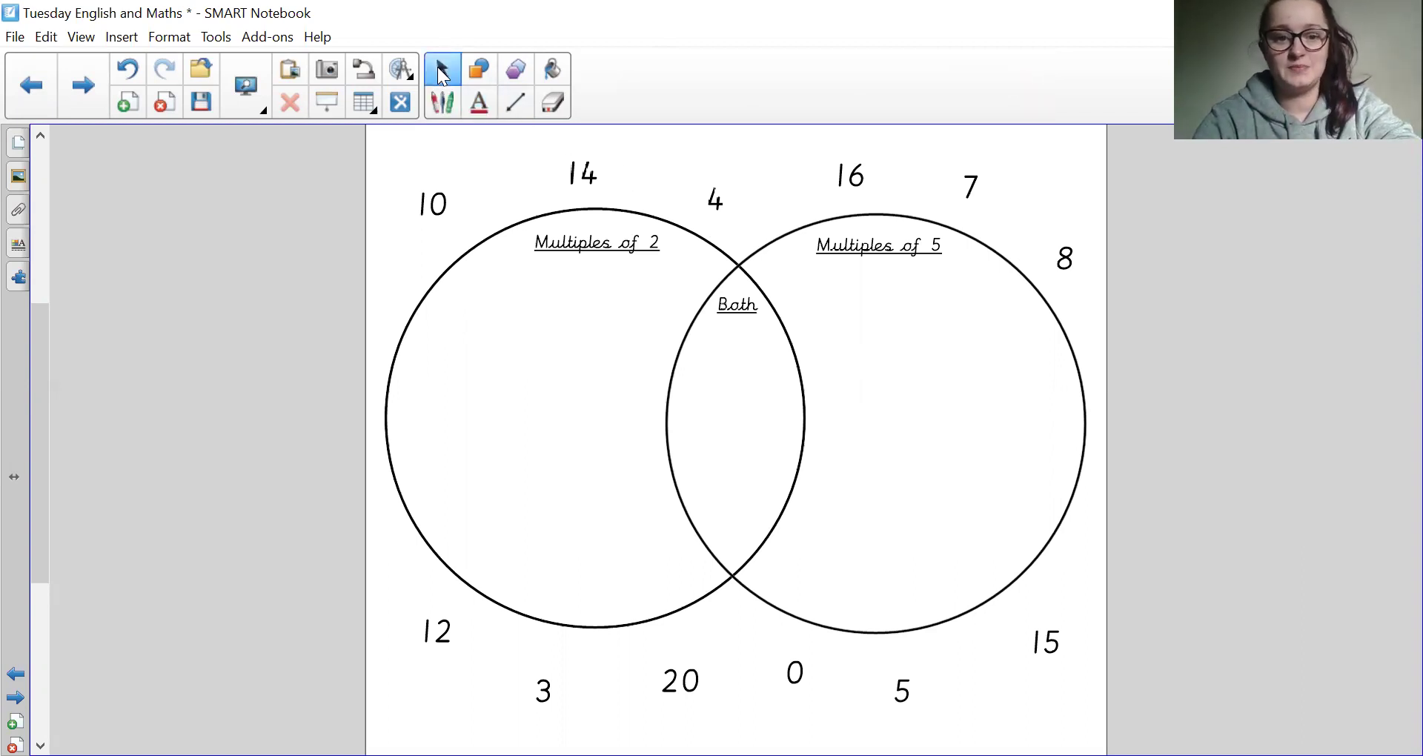
{"action": "left_click", "coordinate": [407, 177]}
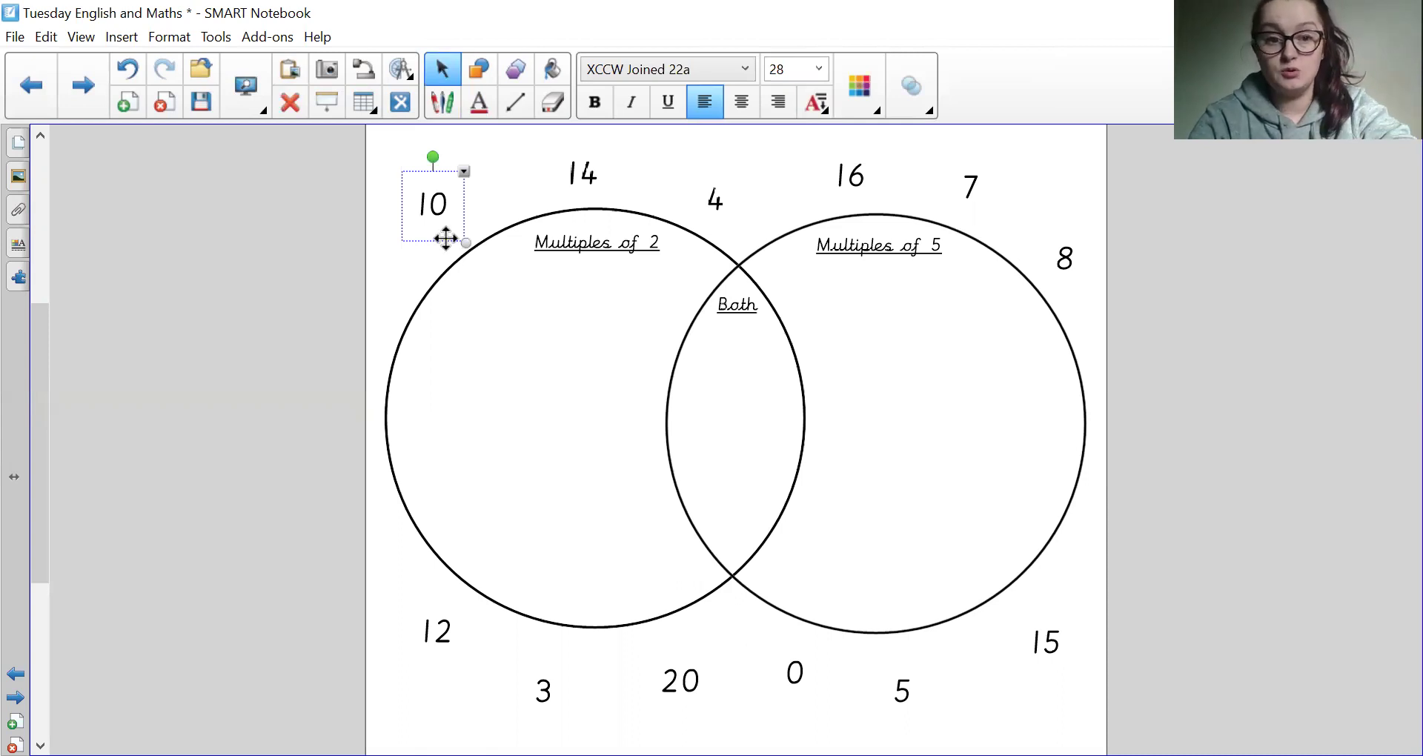
{"action": "left_click_drag", "start_coordinate": [444, 236], "coordinate": [756, 403]}
{"action": "left_click", "coordinate": [465, 168]}
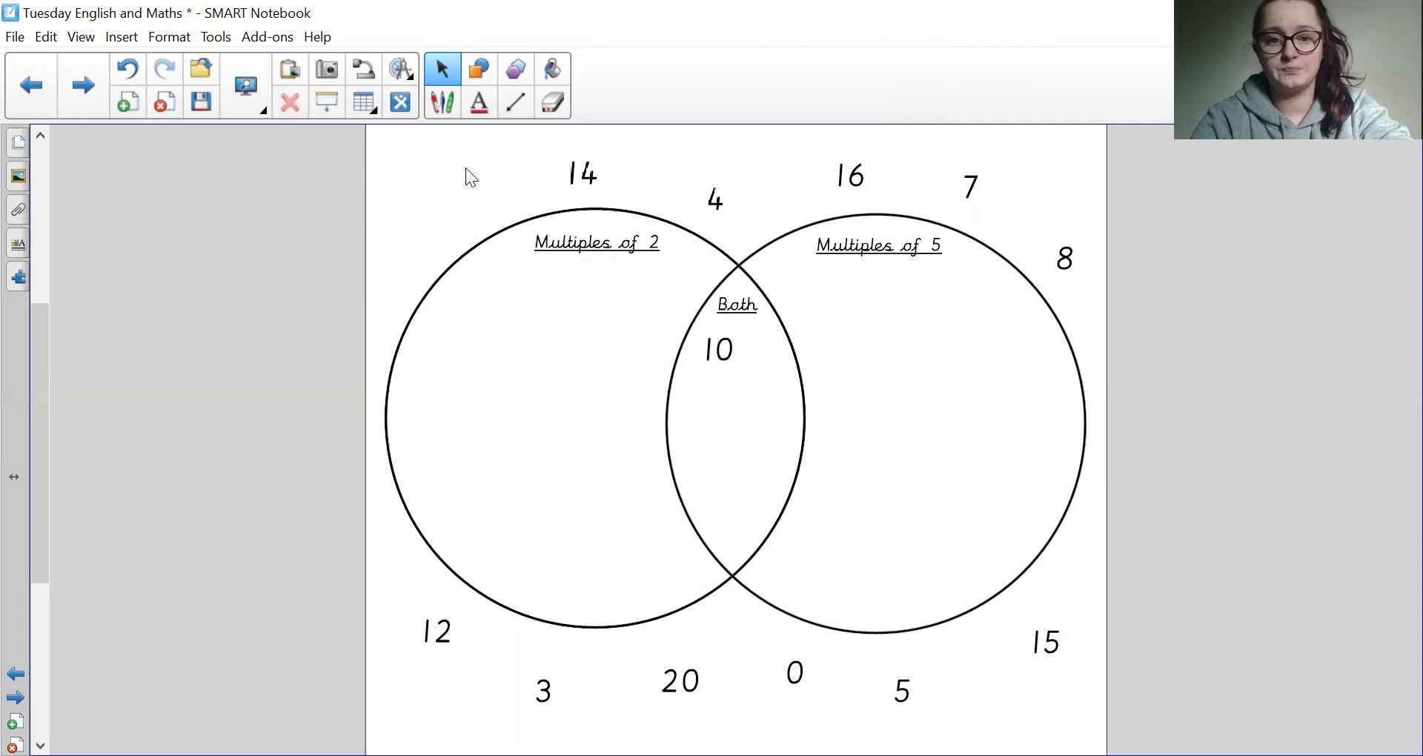
Step: Move 14, 4 and 16 into the Multiples of 2 circle
{"action": "left_click", "coordinate": [584, 175]}
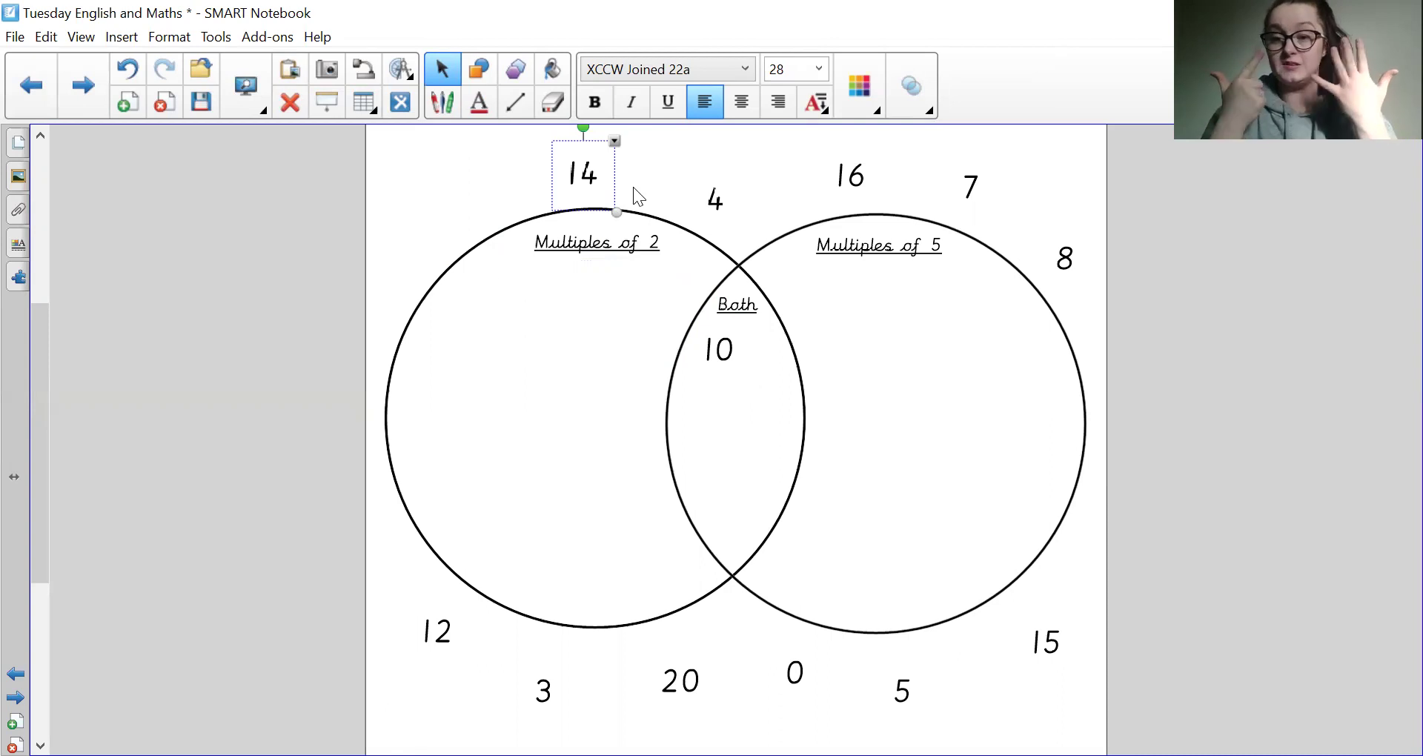
{"action": "left_click_drag", "start_coordinate": [601, 194], "coordinate": [514, 323]}
{"action": "left_click", "coordinate": [486, 181]}
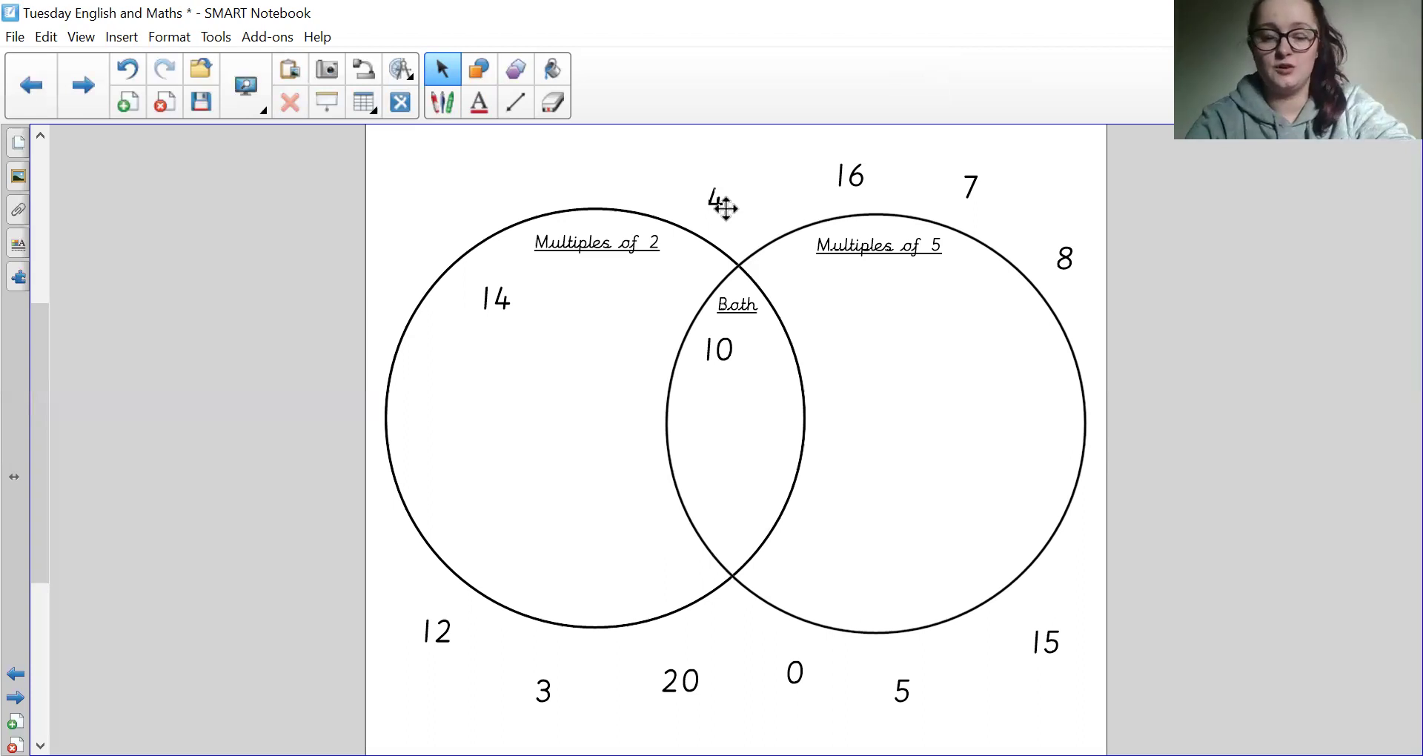
{"action": "left_click_drag", "start_coordinate": [725, 208], "coordinate": [601, 299]}
{"action": "left_click", "coordinate": [829, 153]}
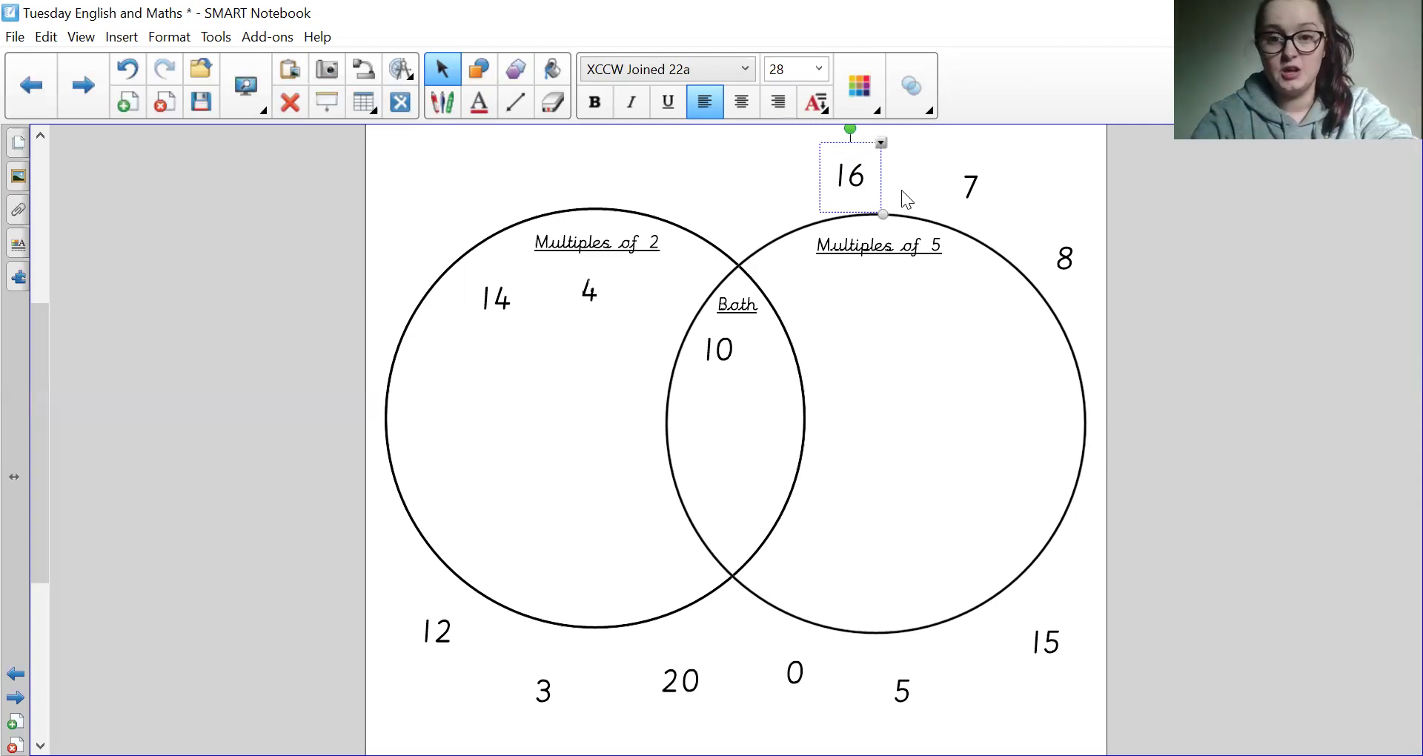
{"action": "left_click_drag", "start_coordinate": [874, 180], "coordinate": [679, 297]}
{"action": "left_click", "coordinate": [746, 240]}
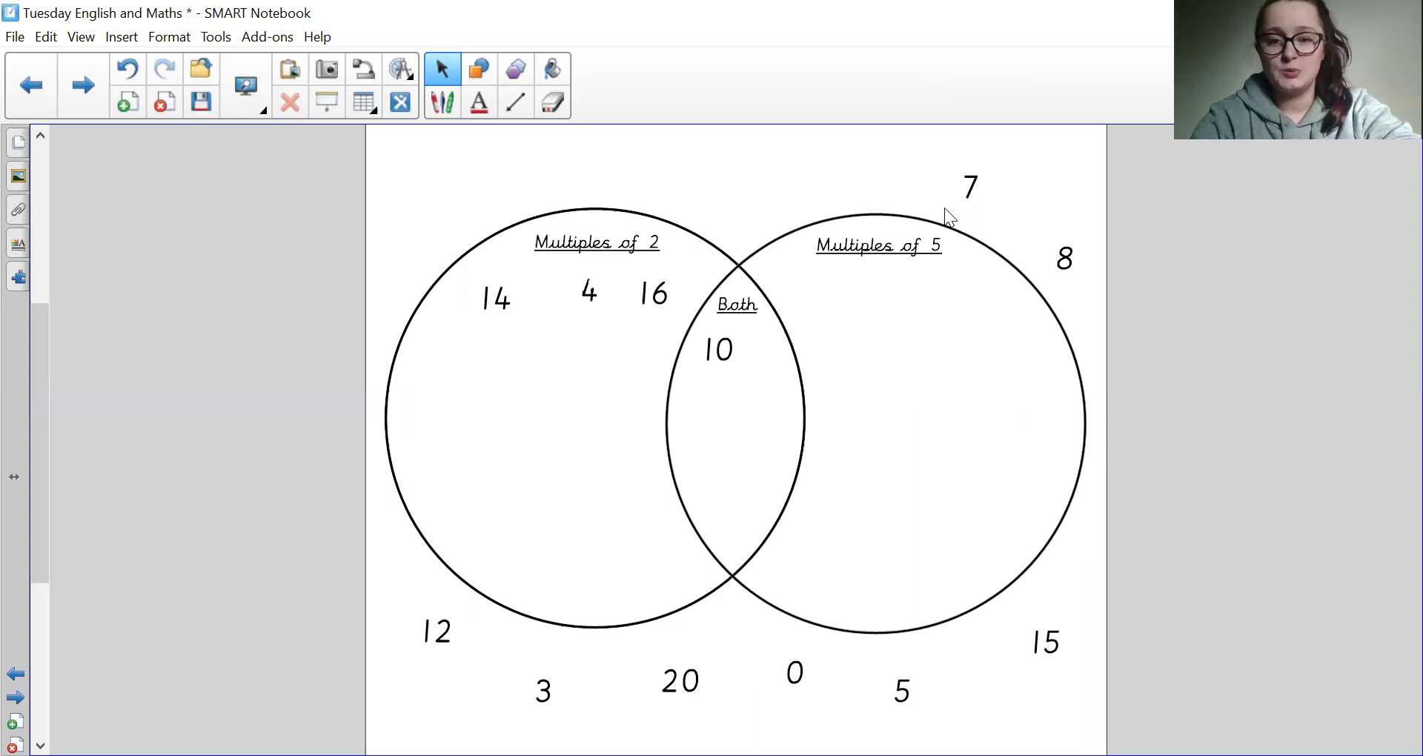
Step: Put 7 above the circles, 8 in Multiples of 2, and 15 and 5 in Multiples of 5
{"action": "left_click_drag", "start_coordinate": [968, 196], "coordinate": [667, 191]}
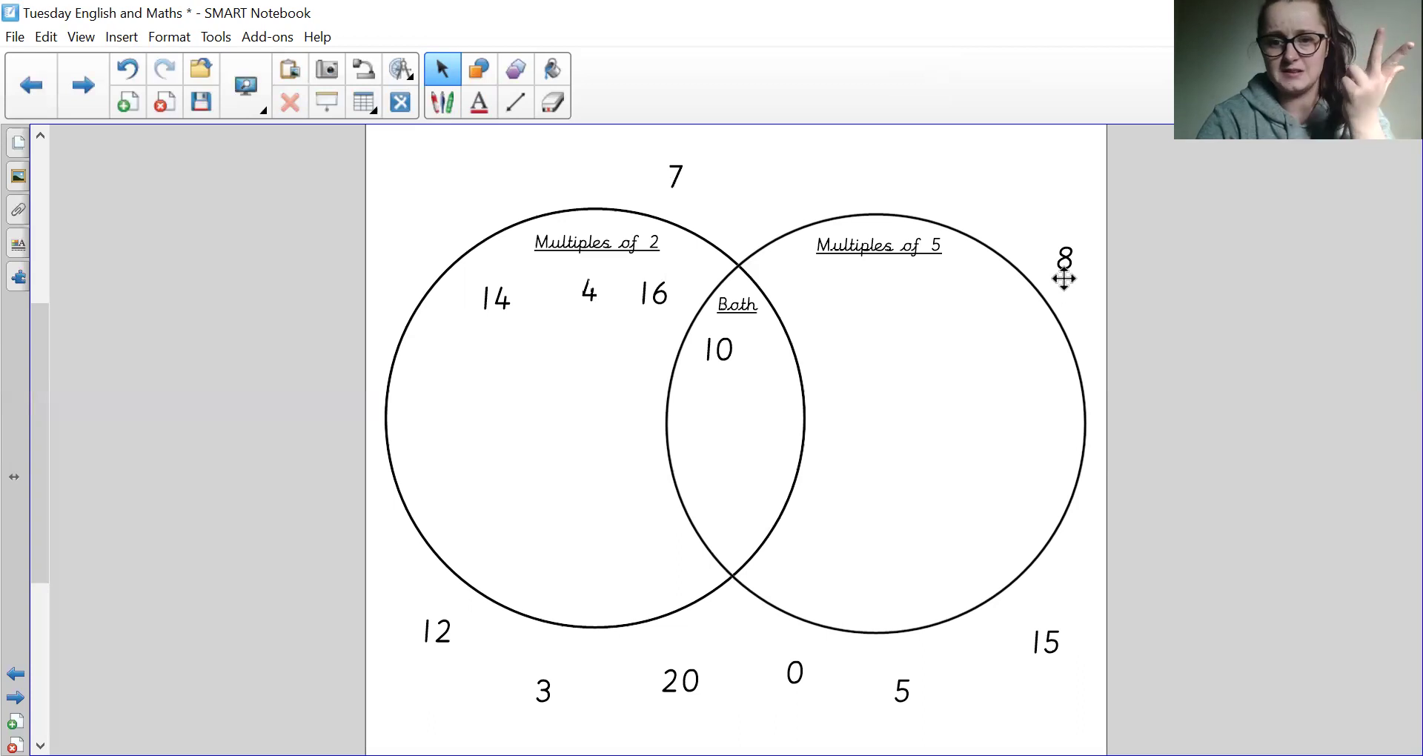
{"action": "left_click_drag", "start_coordinate": [1065, 271], "coordinate": [601, 353]}
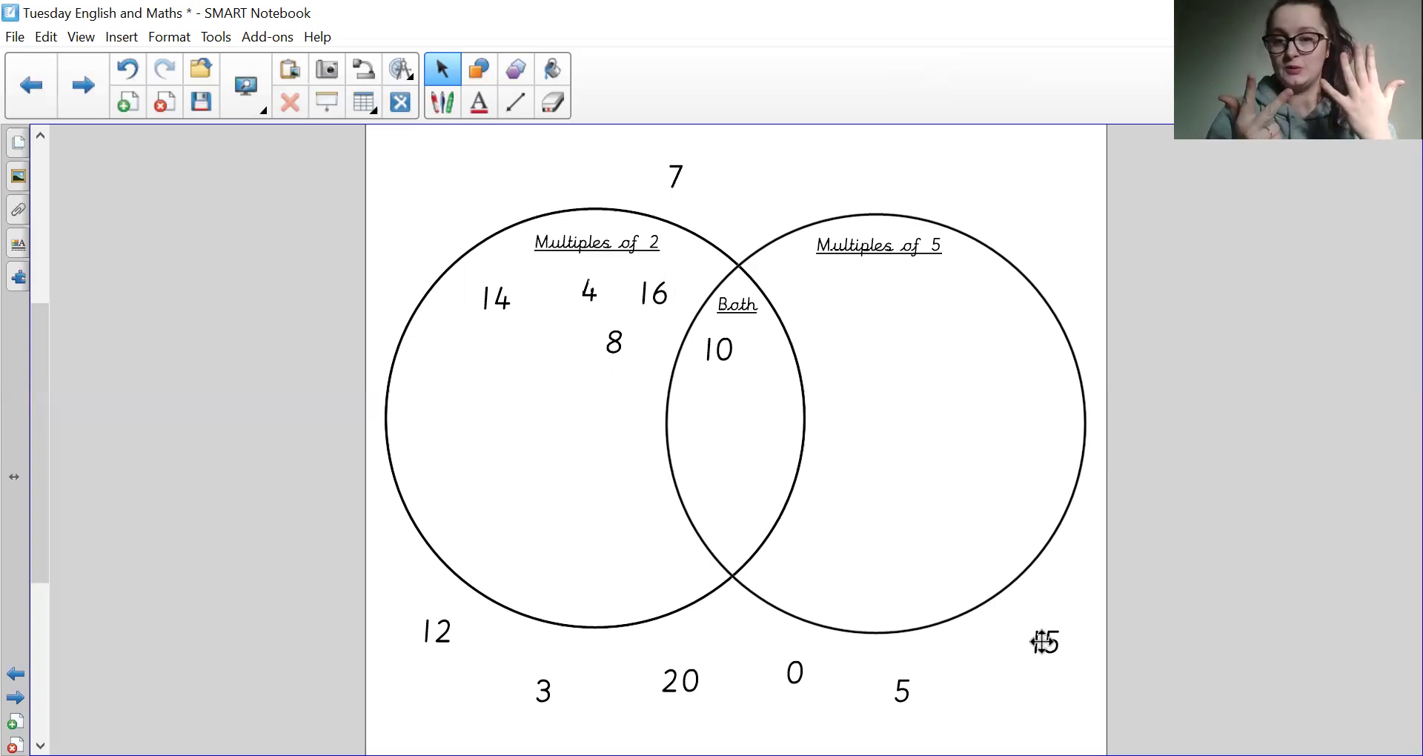
{"action": "left_click_drag", "start_coordinate": [1043, 641], "coordinate": [843, 300]}
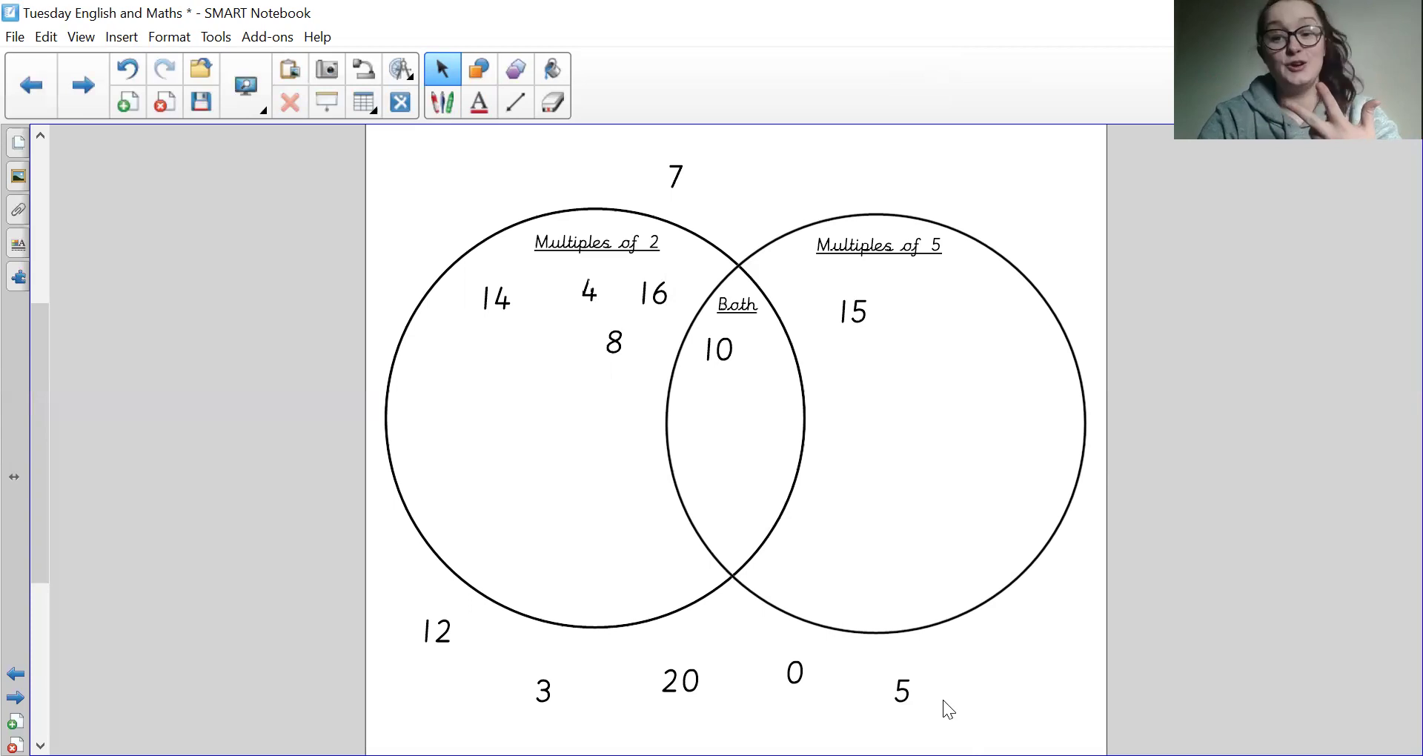
{"action": "left_click_drag", "start_coordinate": [905, 689], "coordinate": [954, 332]}
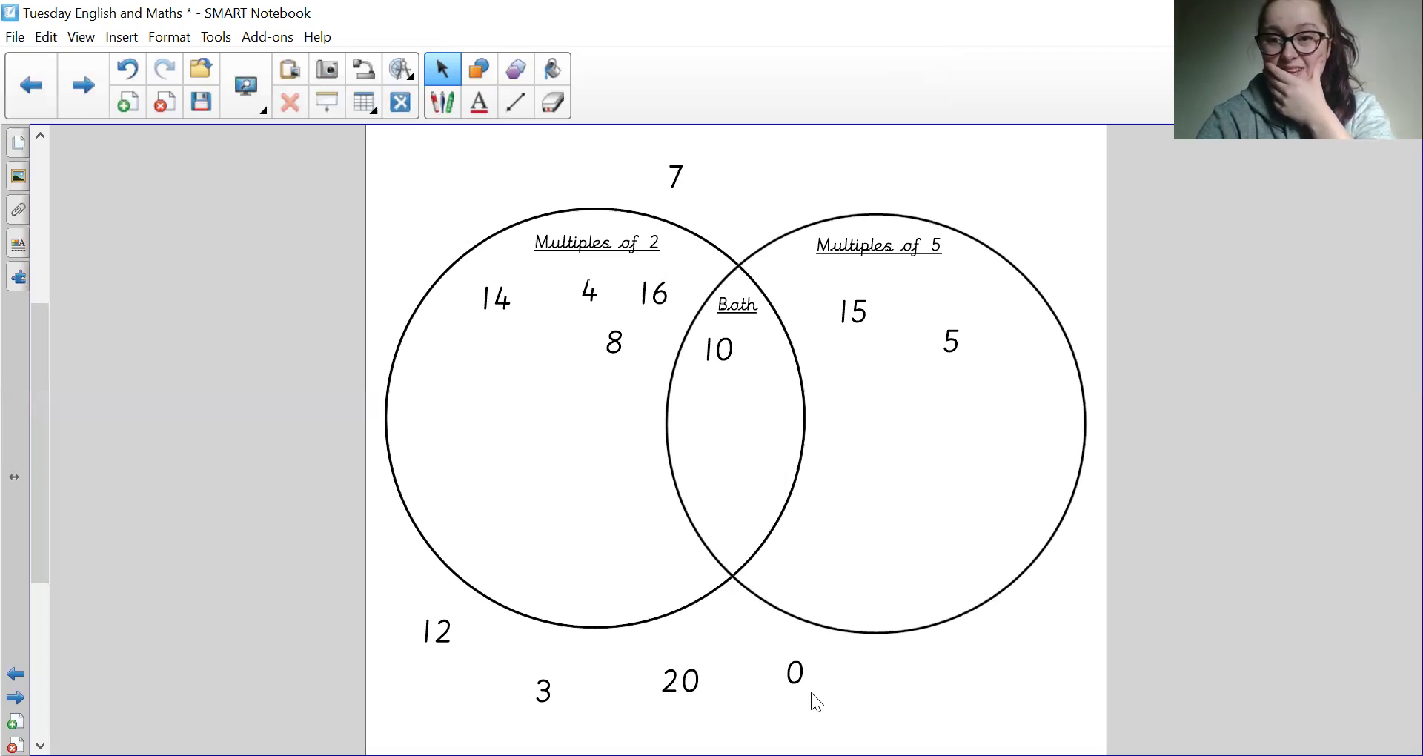
Step: Place 0 and 20 in Both, 3 outside, 12 in Multiples of 2, then scroll to the sequences
{"action": "left_click_drag", "start_coordinate": [804, 677], "coordinate": [773, 383]}
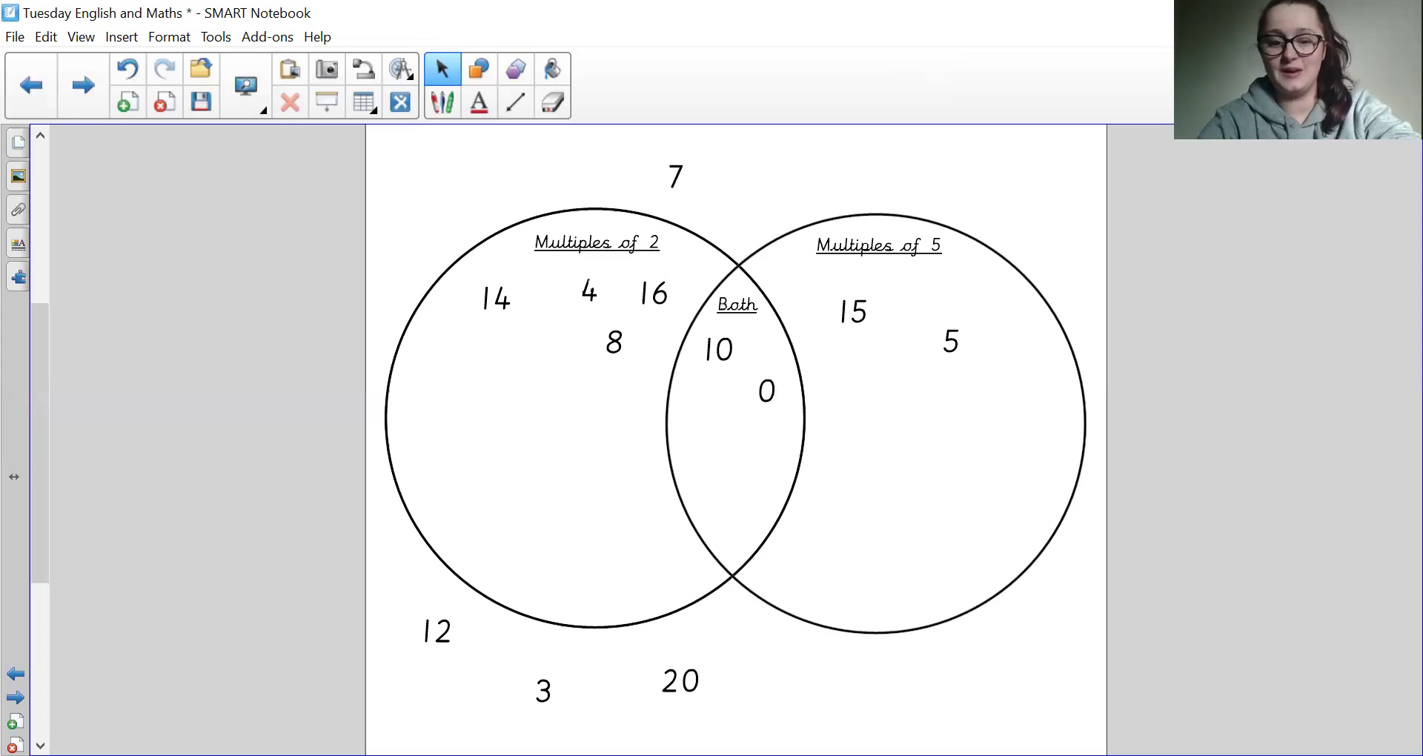
{"action": "left_click_drag", "start_coordinate": [681, 678], "coordinate": [728, 394]}
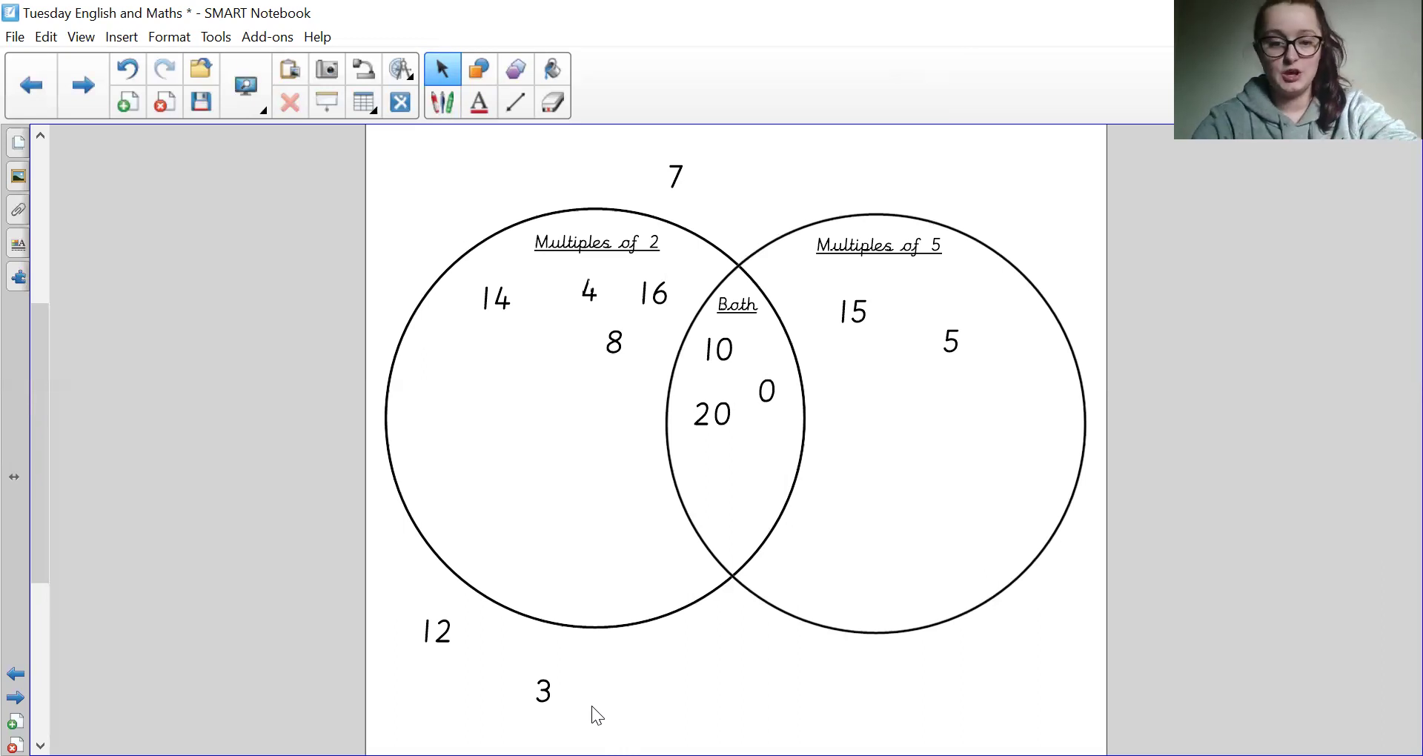
{"action": "left_click_drag", "start_coordinate": [540, 692], "coordinate": [795, 186]}
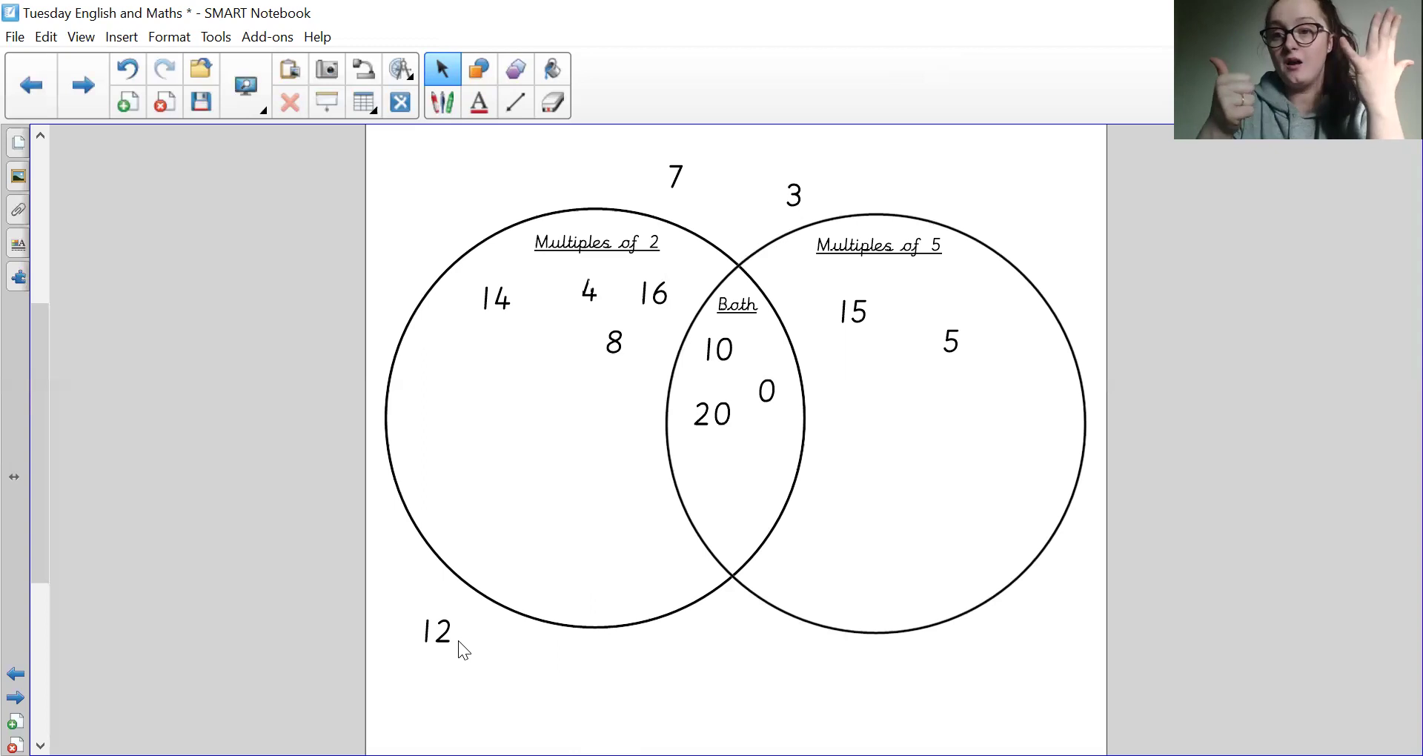
{"action": "left_click_drag", "start_coordinate": [444, 633], "coordinate": [552, 340]}
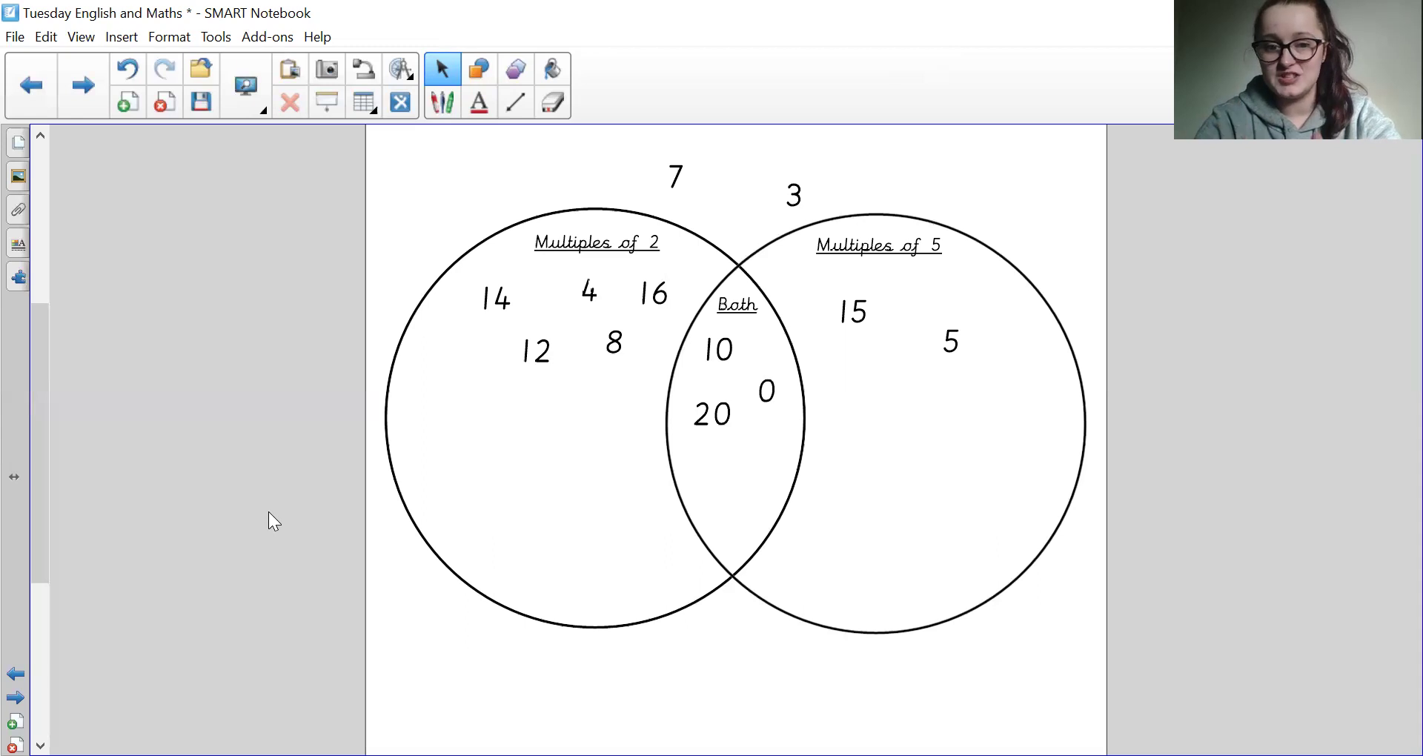
{"action": "left_click_drag", "start_coordinate": [44, 430], "coordinate": [55, 617]}
Step: Select the pen tool and change its type from Highlighter to the ordinary Pen
{"action": "scroll", "coordinate": [715, 712], "scroll_direction": "down", "scroll_amount": 3}
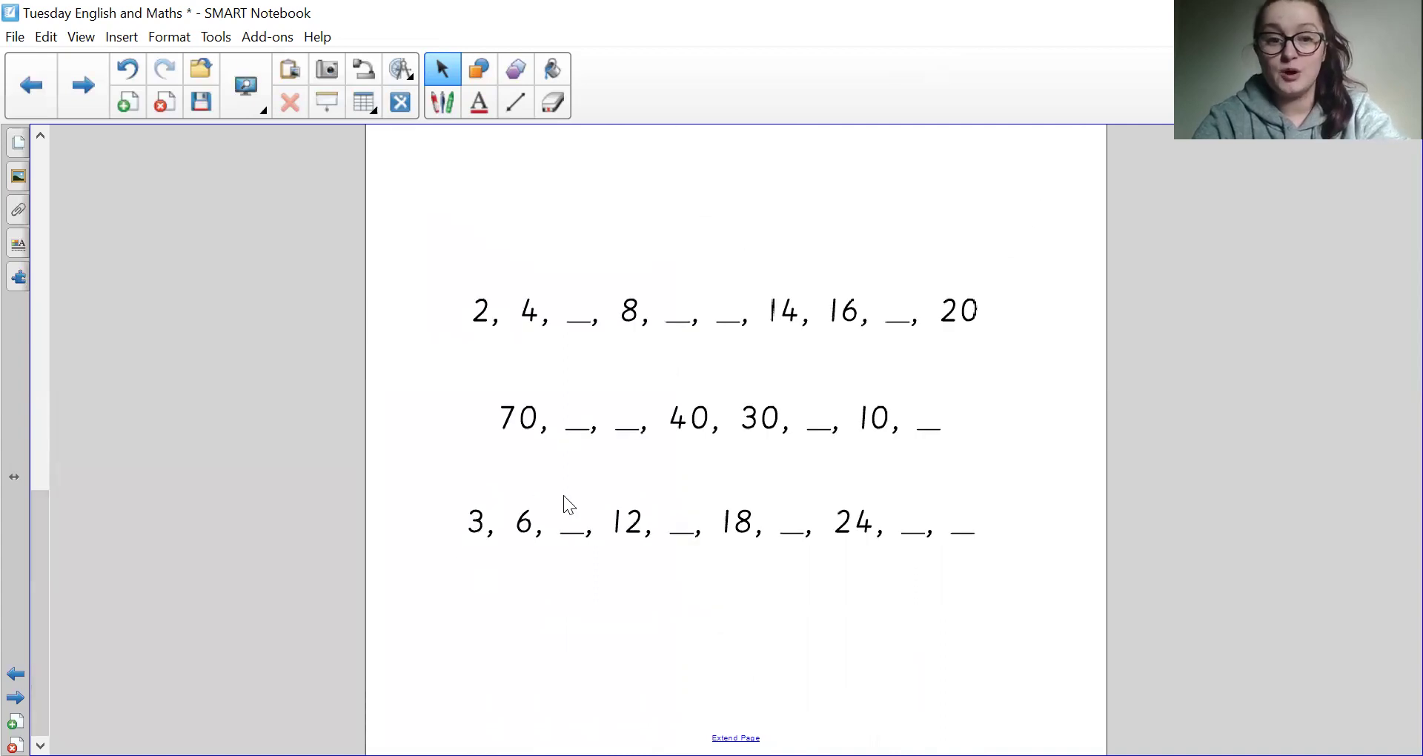
{"action": "left_click", "coordinate": [443, 105]}
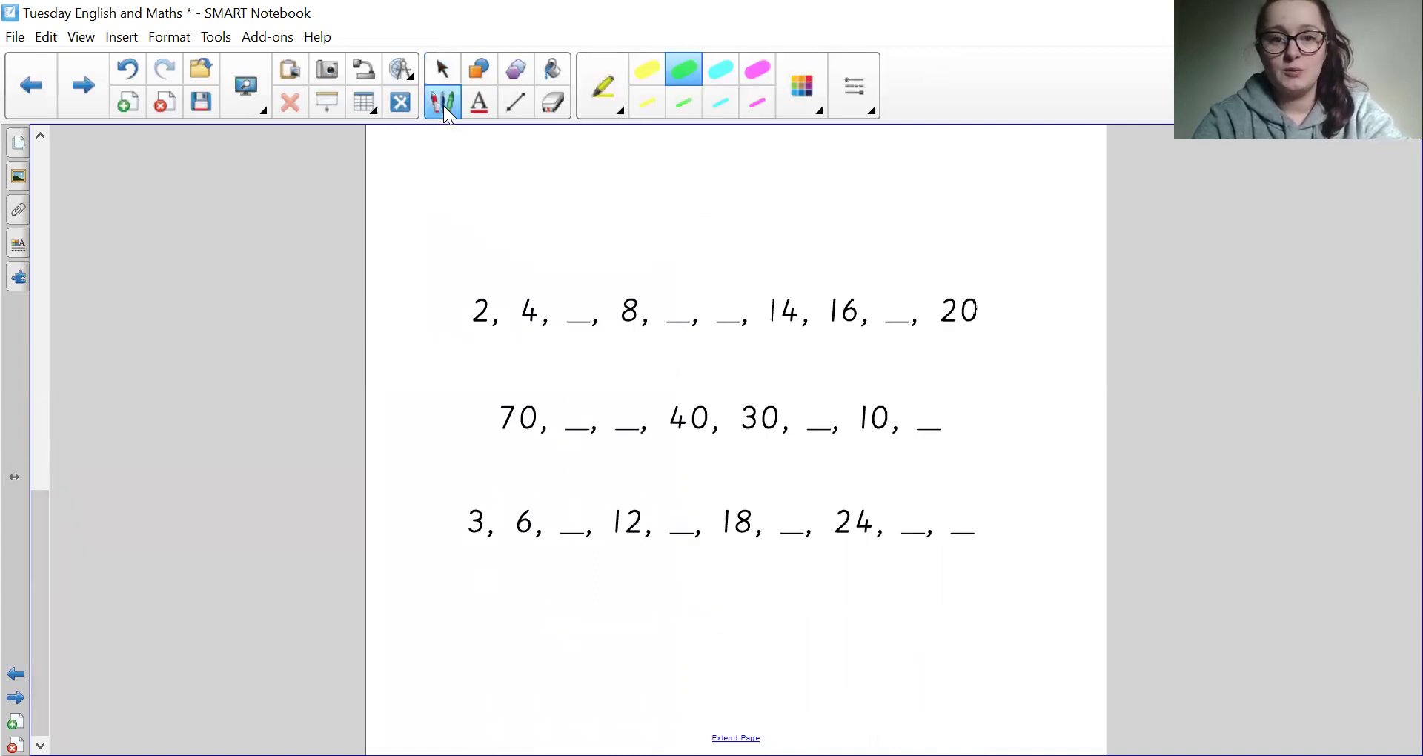
{"action": "left_click", "coordinate": [598, 101]}
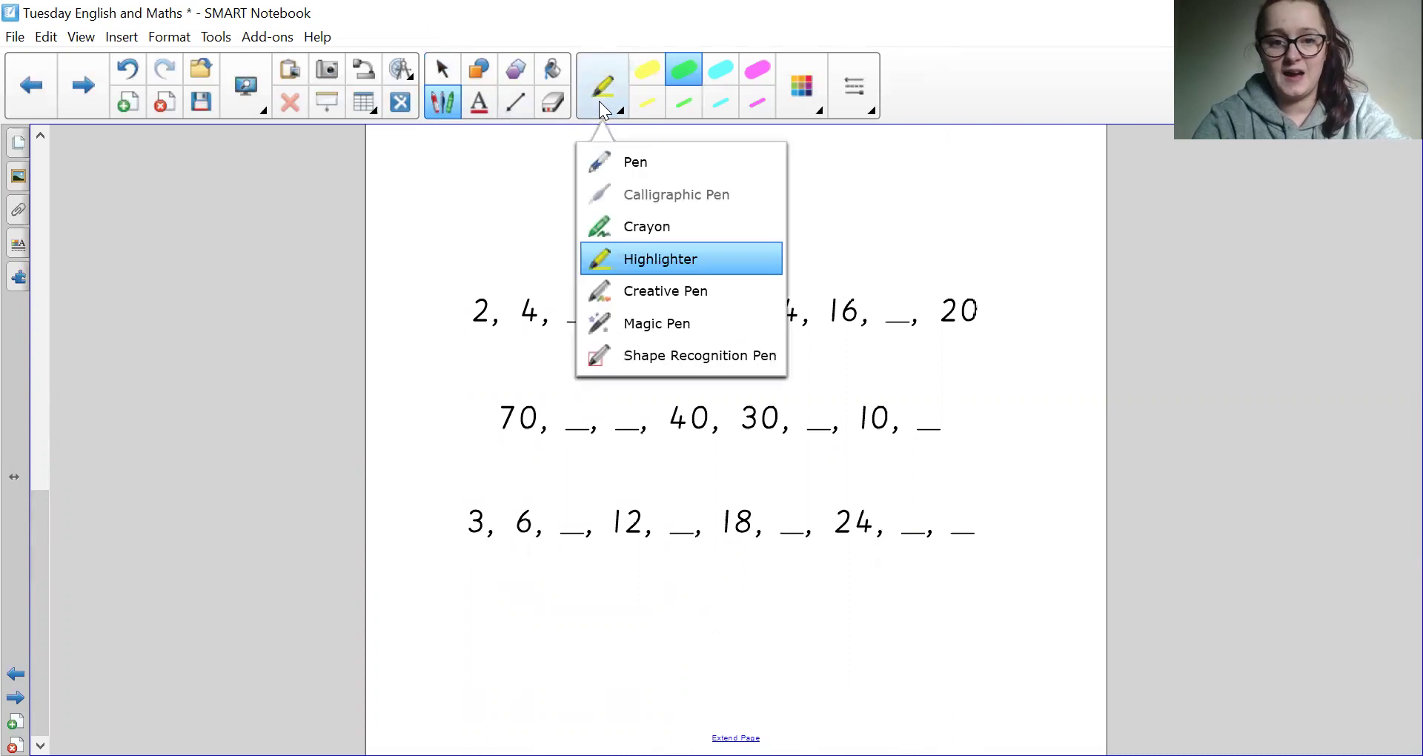
{"action": "left_click", "coordinate": [617, 164]}
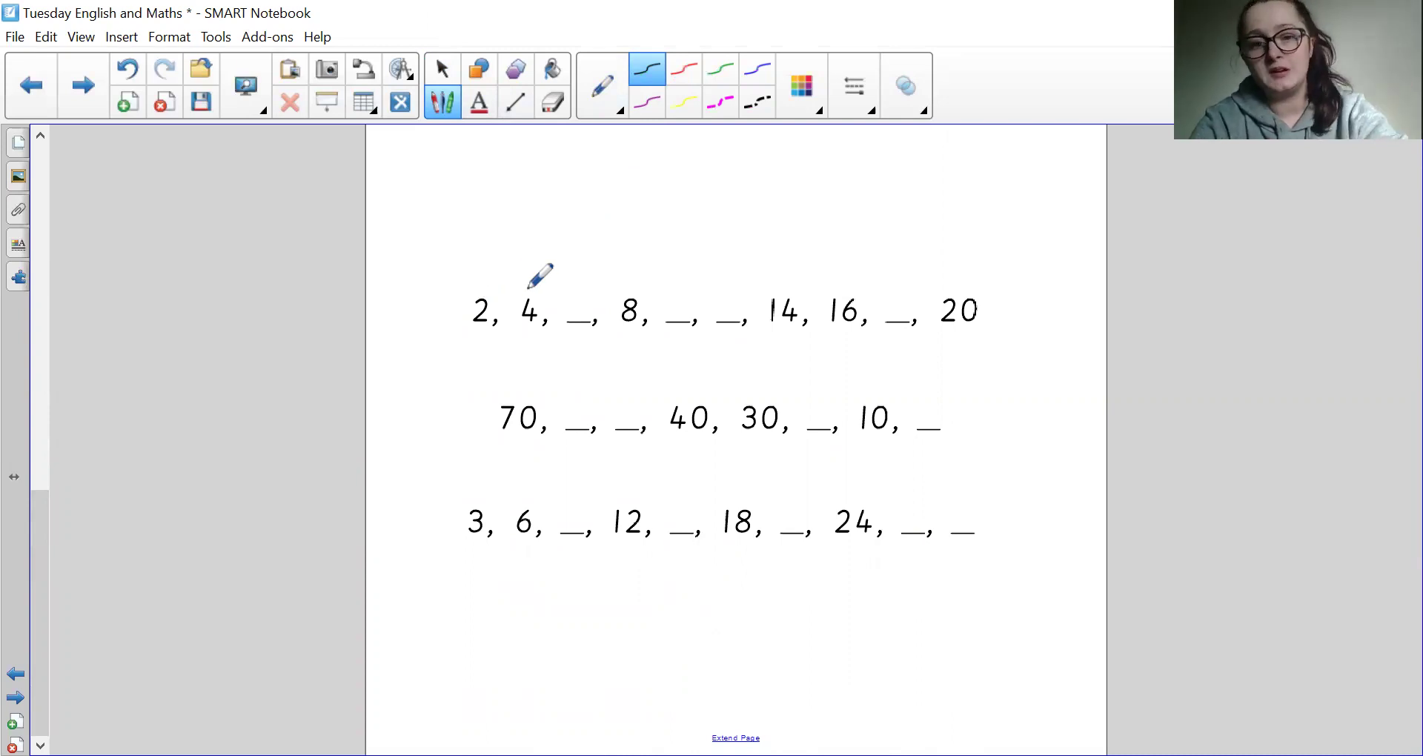
Step: Draw a jump arc from 2 to 4 and handwrite 6, 10, 12 and 18 in row one
{"action": "mouse_move", "coordinate": [477, 290]}
{"action": "left_mouse_down"}
{"action": "mouse_move", "coordinate": [527, 287]}
{"action": "mouse_move", "coordinate": [508, 268]}
{"action": "left_mouse_up"}
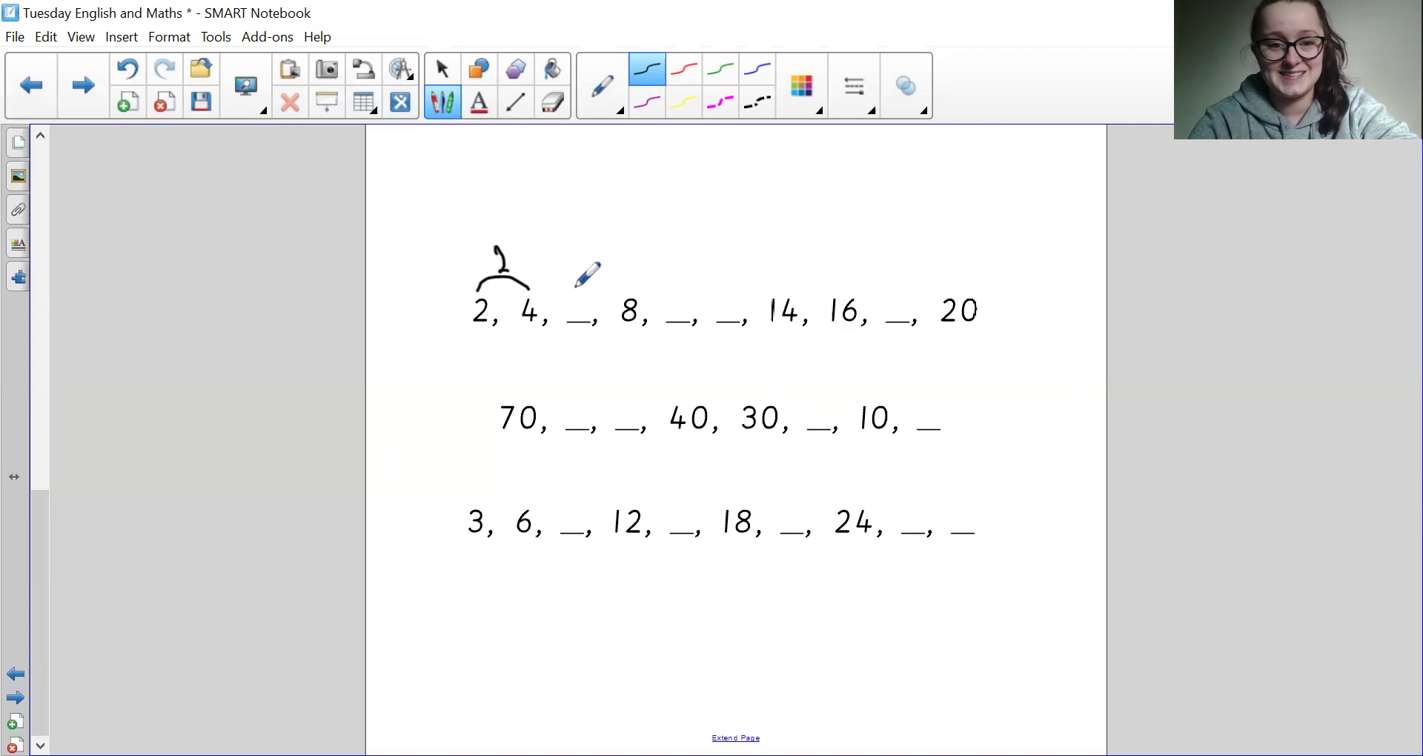
{"action": "mouse_move", "coordinate": [576, 289]}
{"action": "left_mouse_down"}
{"action": "mouse_move", "coordinate": [581, 314]}
{"action": "mouse_move", "coordinate": [572, 305]}
{"action": "left_mouse_up"}
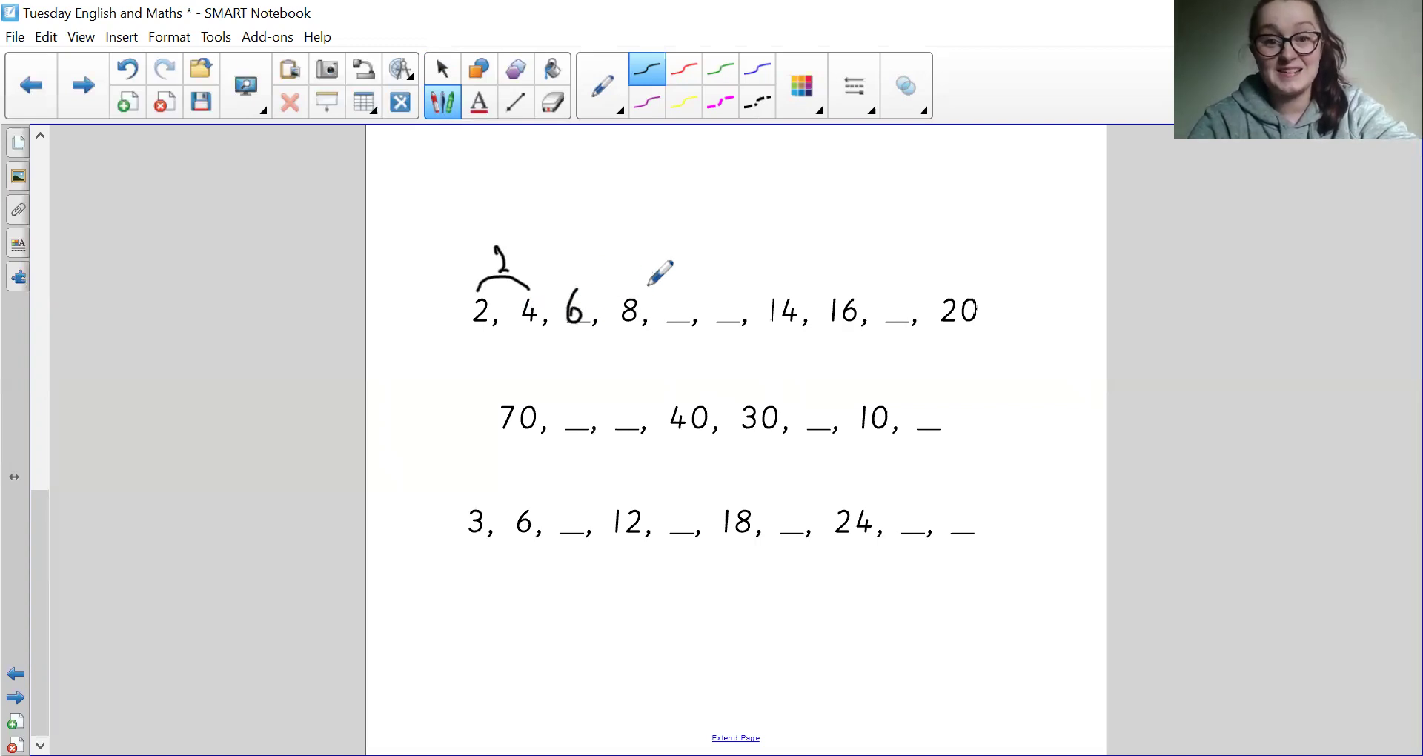
{"action": "mouse_move", "coordinate": [662, 294]}
{"action": "left_mouse_down"}
{"action": "mouse_move", "coordinate": [663, 320]}
{"action": "mouse_move", "coordinate": [690, 296]}
{"action": "left_mouse_up"}
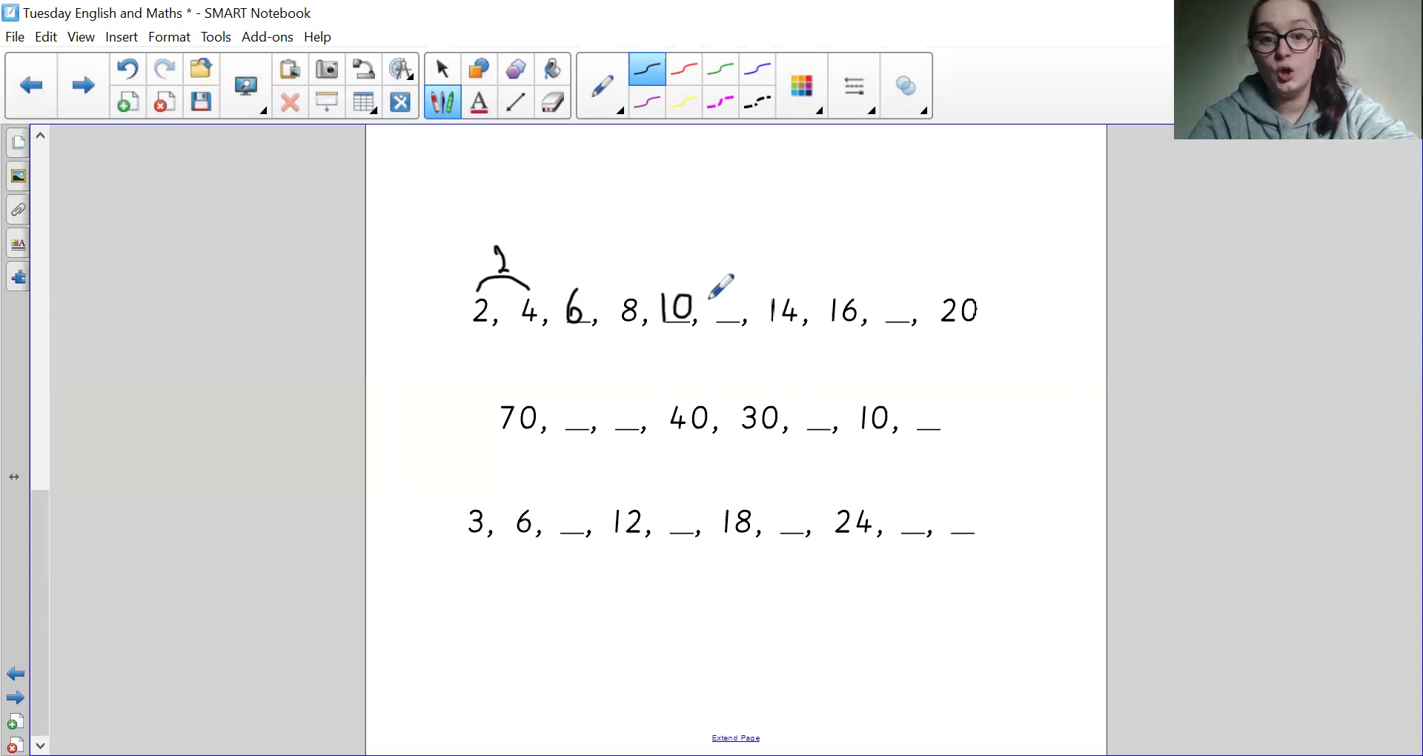
{"action": "mouse_move", "coordinate": [711, 298]}
{"action": "left_mouse_down"}
{"action": "mouse_move", "coordinate": [711, 318]}
{"action": "mouse_move", "coordinate": [737, 319]}
{"action": "left_mouse_up"}
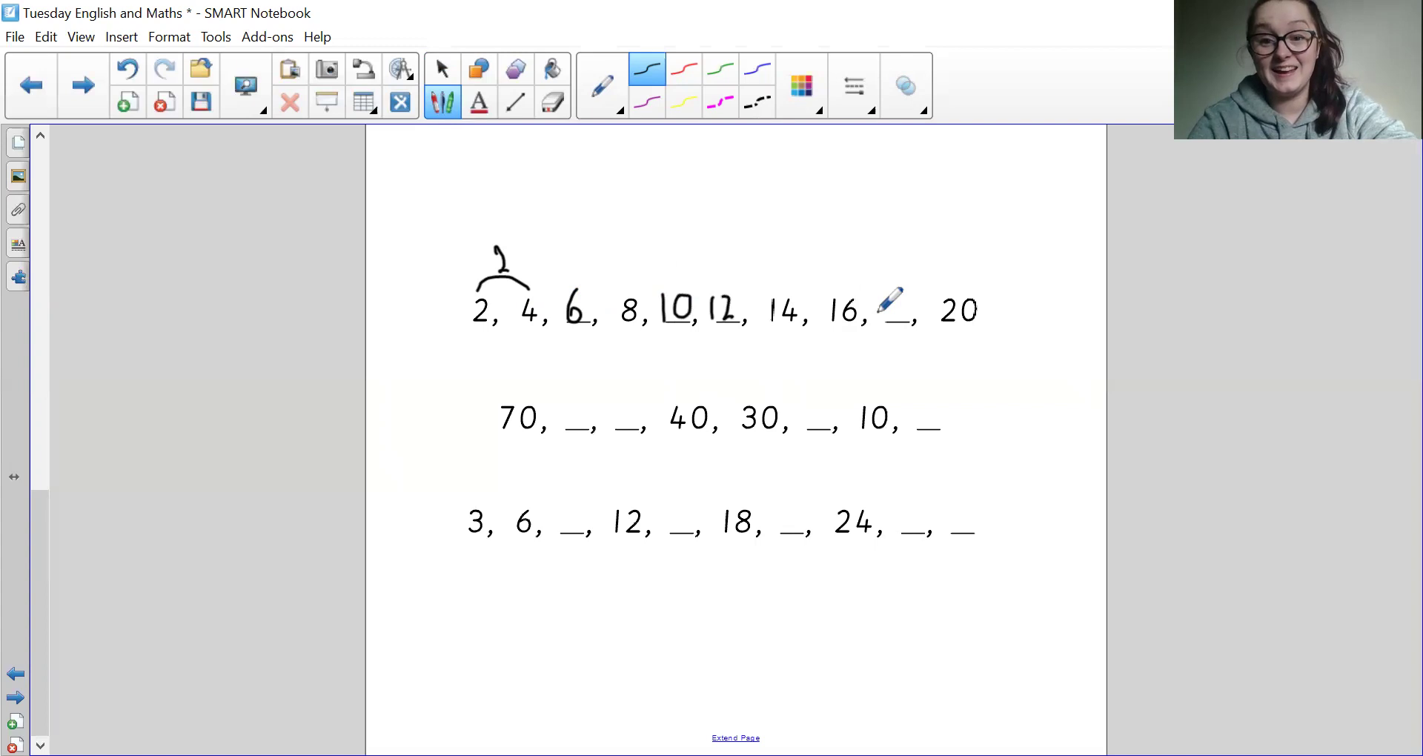
{"action": "mouse_move", "coordinate": [889, 295]}
{"action": "left_mouse_down"}
{"action": "mouse_move", "coordinate": [898, 318]}
{"action": "mouse_move", "coordinate": [905, 295]}
{"action": "left_mouse_up"}
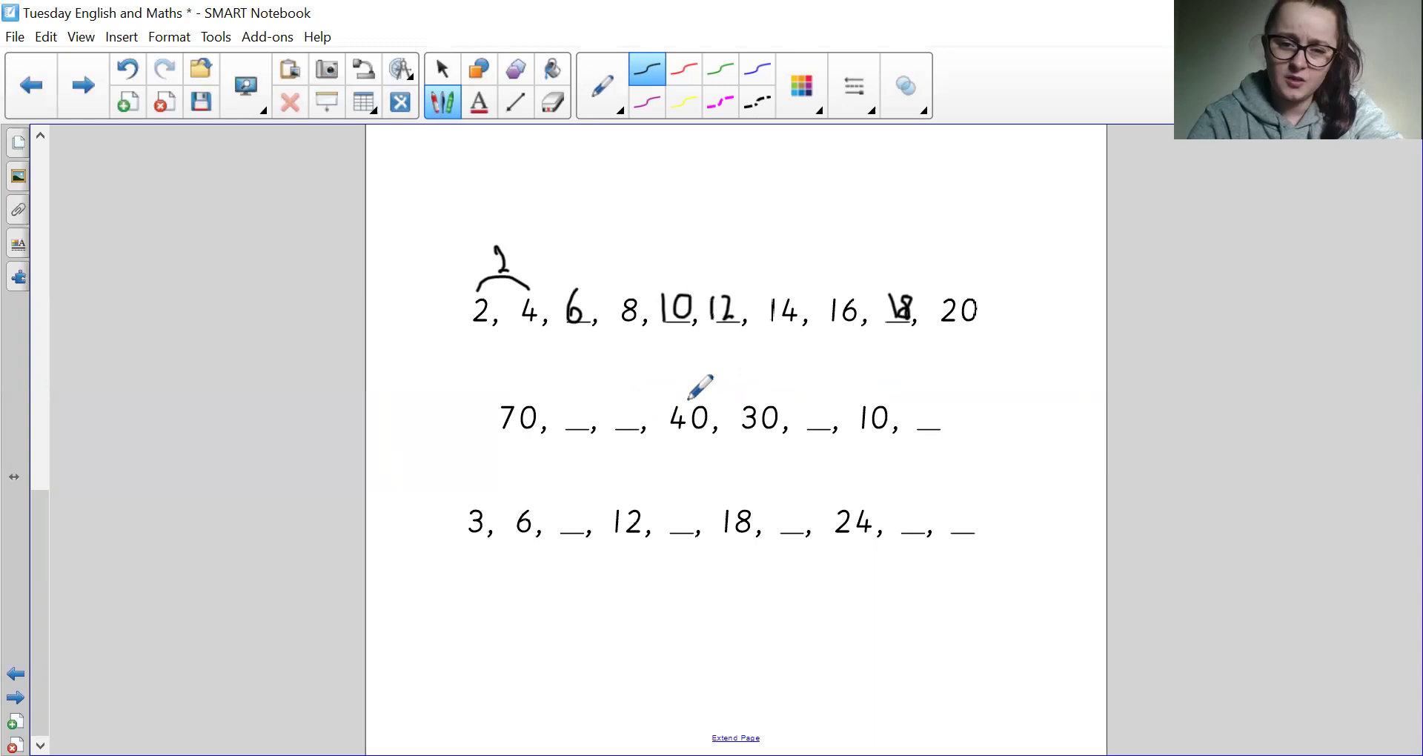
Step: Draw two jump arcs from 40 labelled 10, and write 20, 0, 50 and 60 in row two
{"action": "mouse_move", "coordinate": [688, 399]}
{"action": "left_mouse_down"}
{"action": "mouse_move", "coordinate": [756, 376]}
{"action": "mouse_move", "coordinate": [767, 396]}
{"action": "left_mouse_up"}
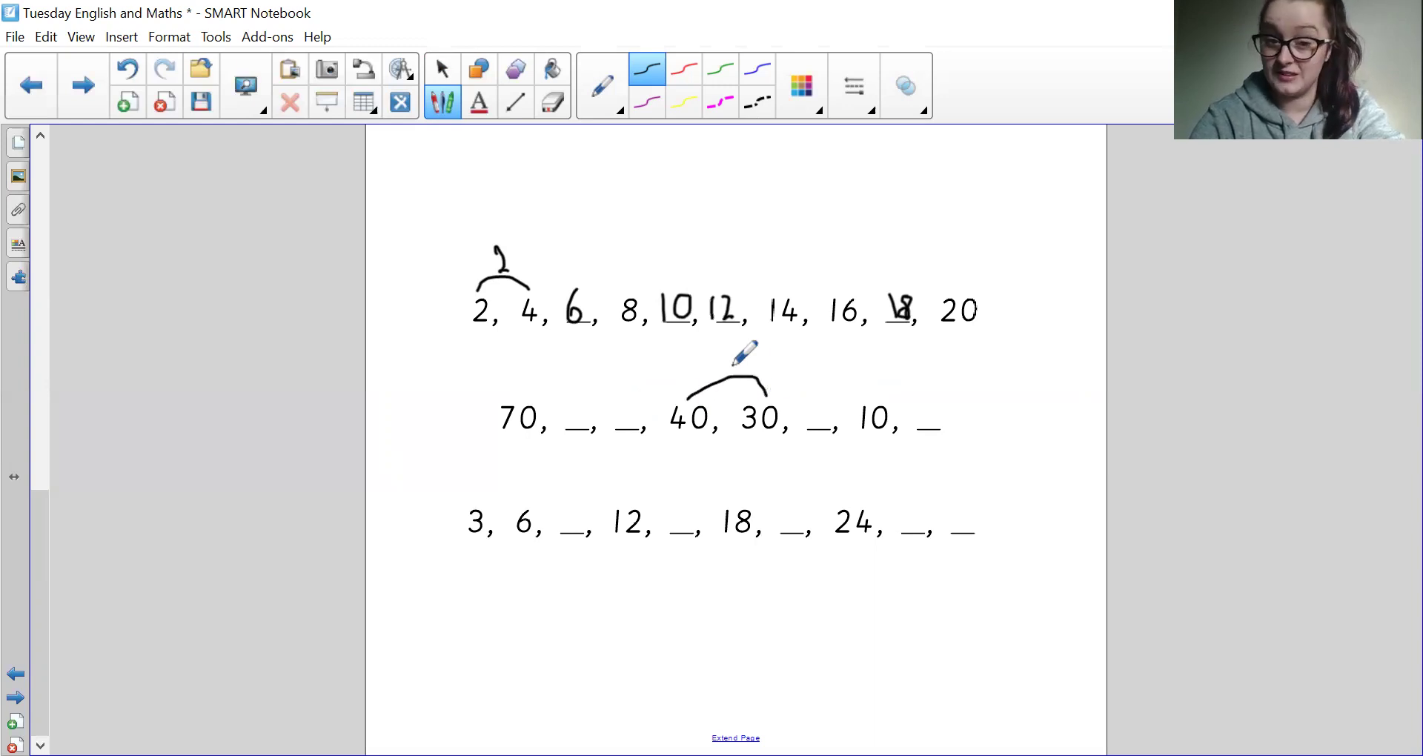
{"action": "mouse_move", "coordinate": [720, 353]}
{"action": "left_mouse_down"}
{"action": "mouse_move", "coordinate": [721, 365]}
{"action": "mouse_move", "coordinate": [731, 355]}
{"action": "left_mouse_up"}
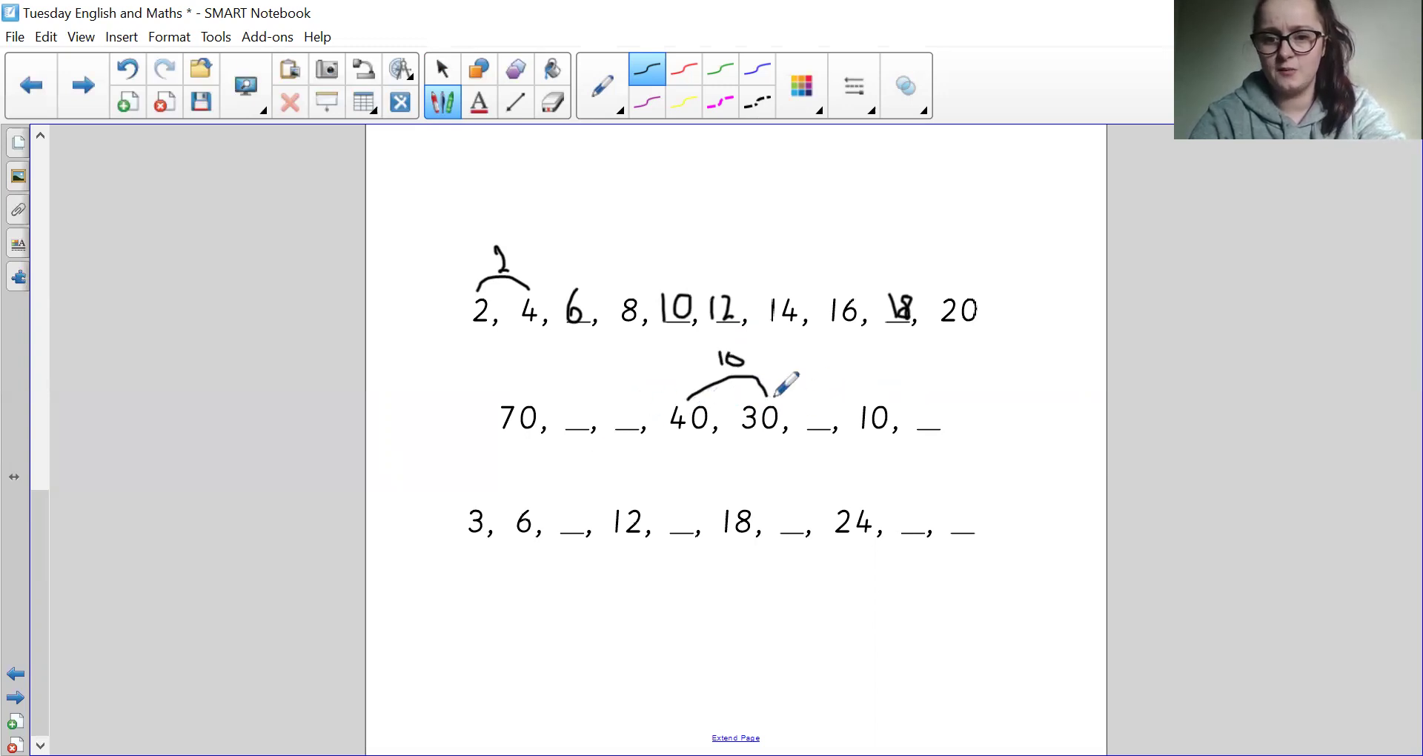
{"action": "mouse_move", "coordinate": [771, 395]}
{"action": "left_mouse_down"}
{"action": "mouse_move", "coordinate": [823, 391]}
{"action": "mouse_move", "coordinate": [792, 368]}
{"action": "mouse_move", "coordinate": [804, 358]}
{"action": "left_mouse_up"}
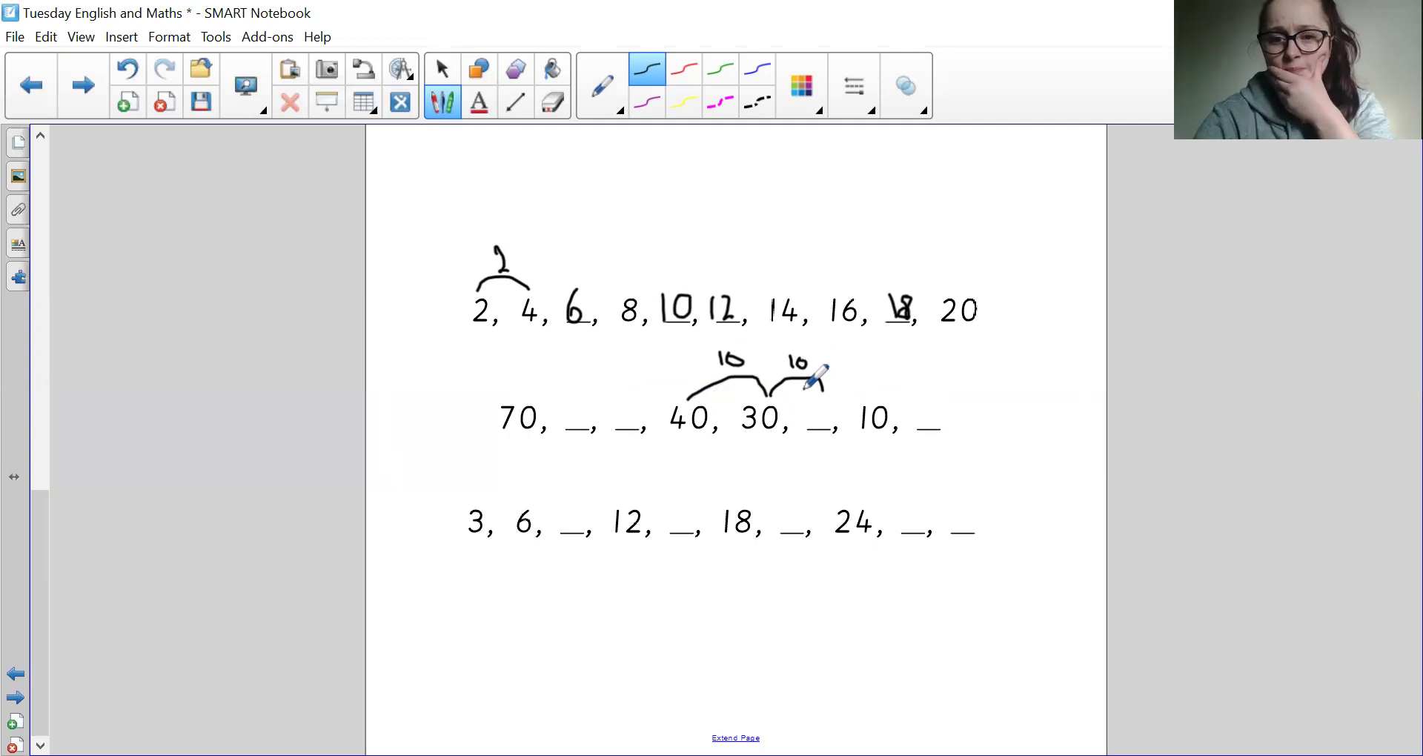
{"action": "mouse_move", "coordinate": [806, 410]}
{"action": "left_mouse_down"}
{"action": "mouse_move", "coordinate": [819, 409]}
{"action": "mouse_move", "coordinate": [808, 427]}
{"action": "mouse_move", "coordinate": [826, 427]}
{"action": "mouse_move", "coordinate": [827, 404]}
{"action": "left_mouse_up"}
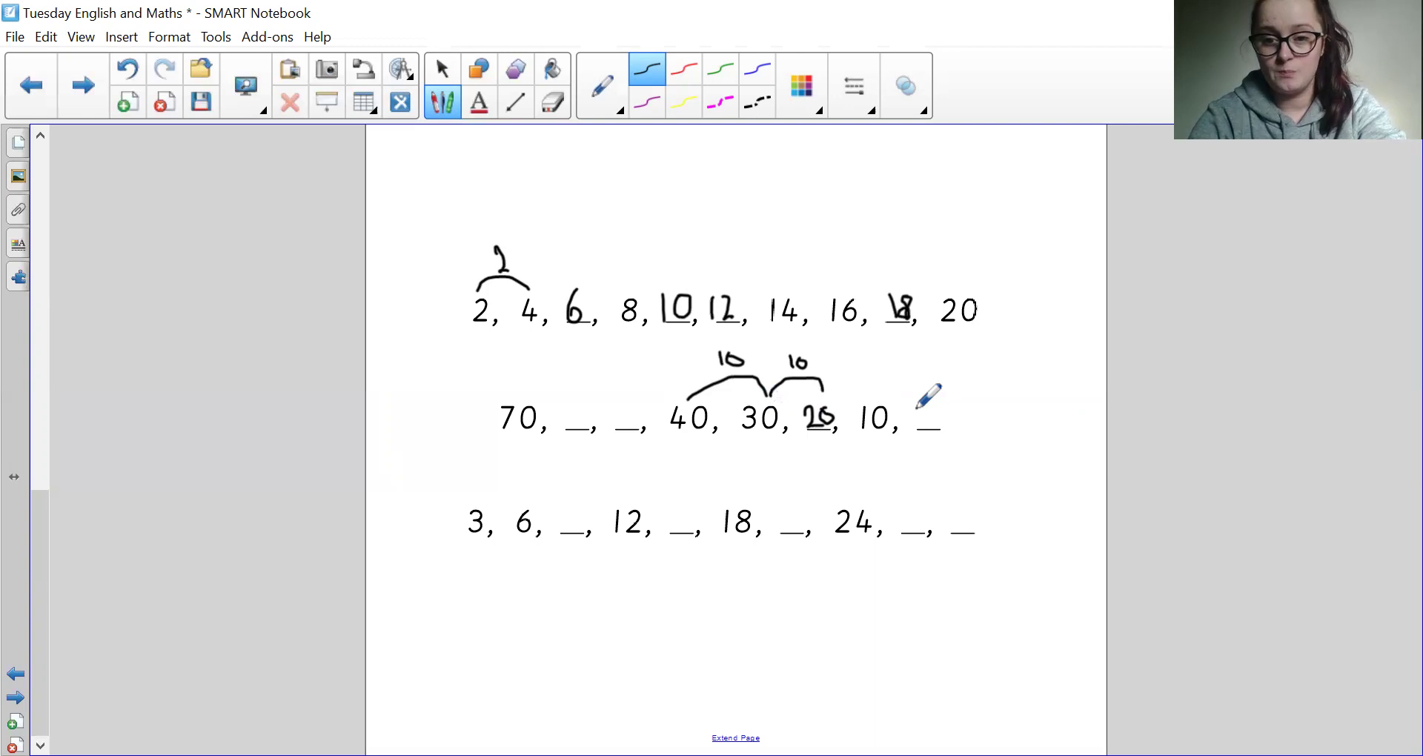
{"action": "mouse_move", "coordinate": [916, 412]}
{"action": "left_mouse_down"}
{"action": "mouse_move", "coordinate": [921, 423]}
{"action": "mouse_move", "coordinate": [925, 406]}
{"action": "left_mouse_up"}
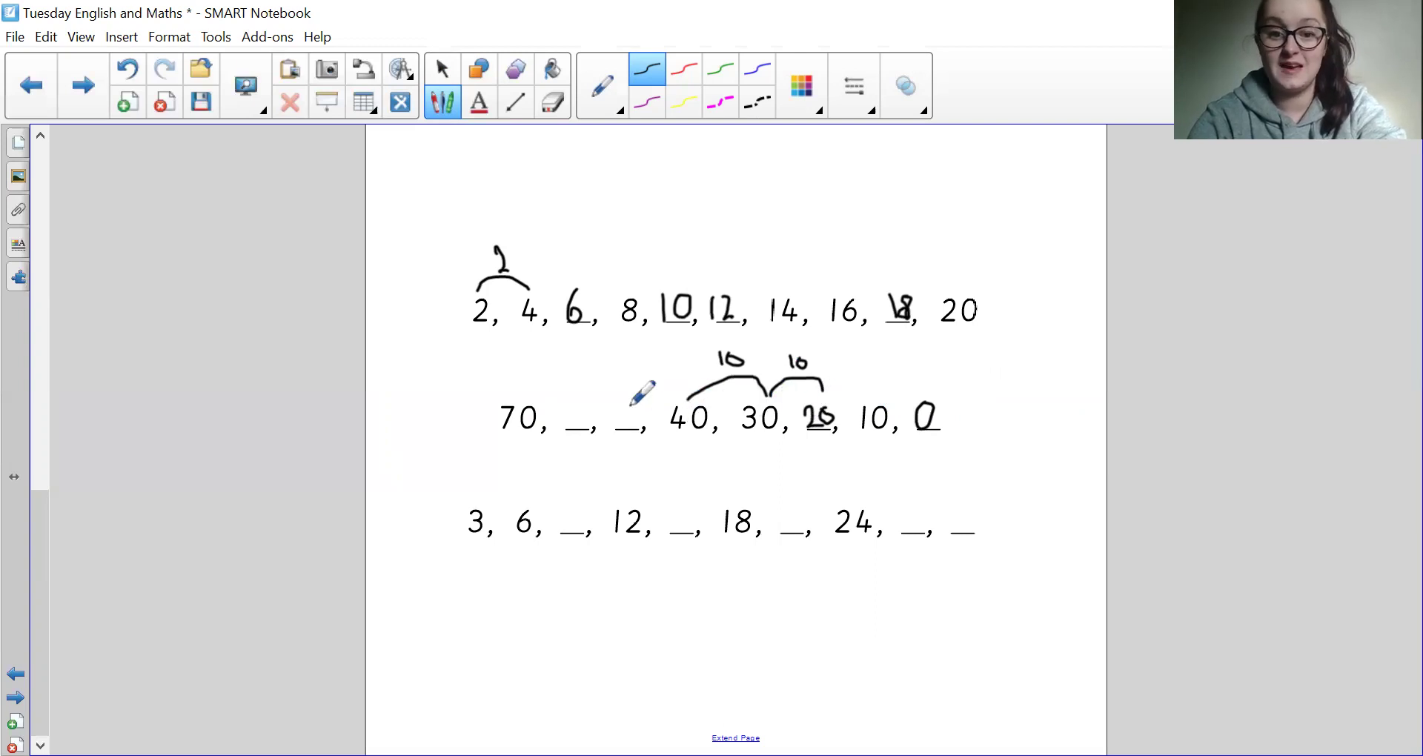
{"action": "mouse_move", "coordinate": [613, 407]}
{"action": "left_mouse_down"}
{"action": "mouse_move", "coordinate": [636, 400]}
{"action": "mouse_move", "coordinate": [639, 424]}
{"action": "mouse_move", "coordinate": [634, 408]}
{"action": "left_mouse_up"}
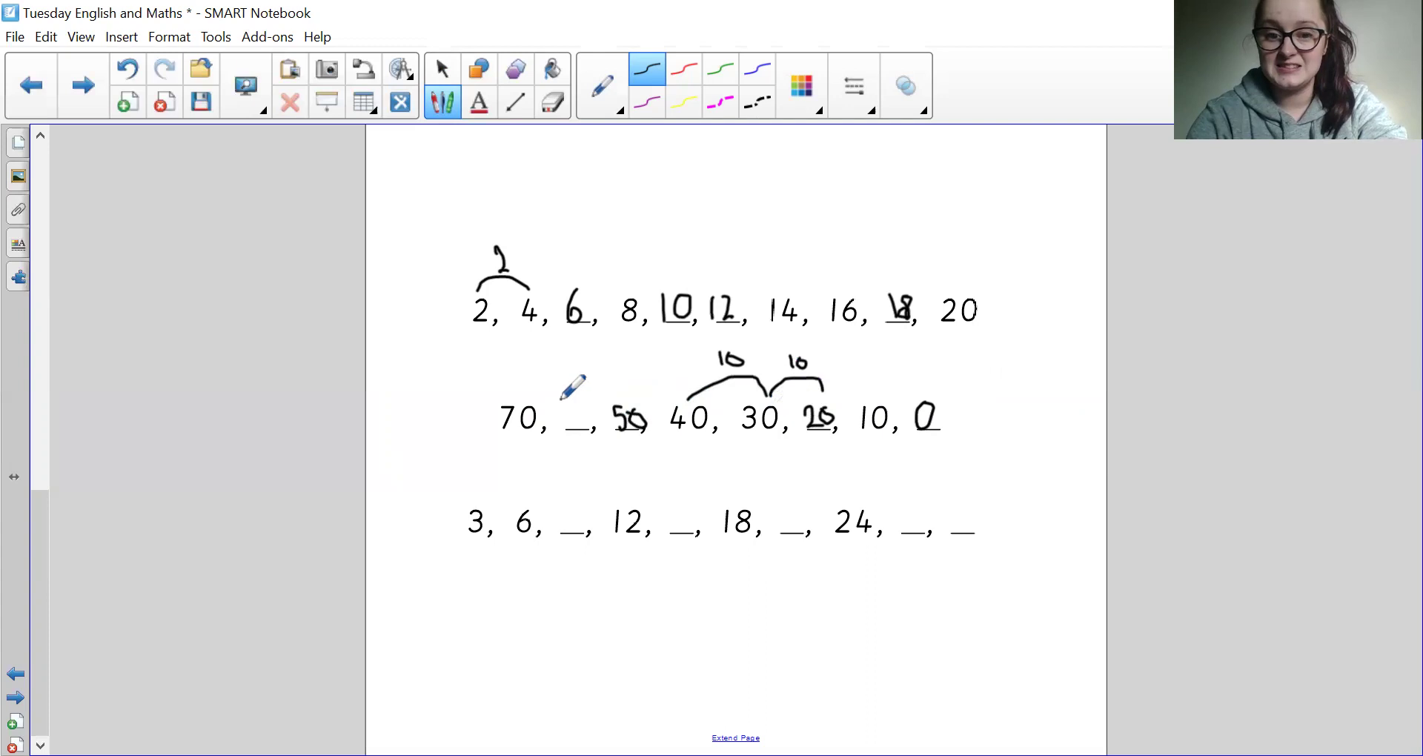
{"action": "mouse_move", "coordinate": [564, 401]}
{"action": "left_mouse_down"}
{"action": "mouse_move", "coordinate": [558, 428]}
{"action": "mouse_move", "coordinate": [589, 408]}
{"action": "left_mouse_up"}
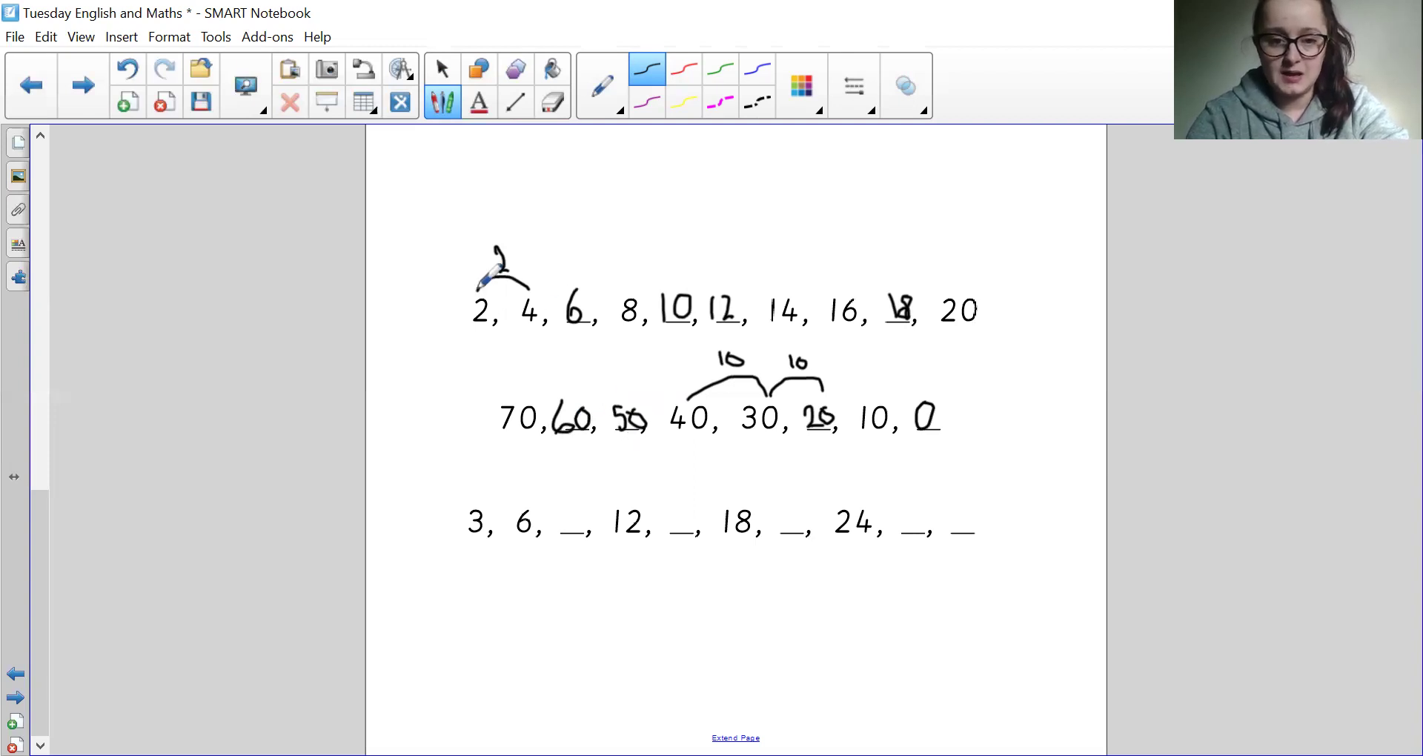
Step: Handwrite 2x, 10x and 3x beside the three rows and label the 3-to-6 jump with 3
{"action": "mouse_move", "coordinate": [388, 288]}
{"action": "left_mouse_down"}
{"action": "mouse_move", "coordinate": [382, 329]}
{"action": "mouse_move", "coordinate": [417, 319]}
{"action": "left_mouse_up"}
{"action": "left_click_drag", "start_coordinate": [416, 306], "coordinate": [407, 320]}
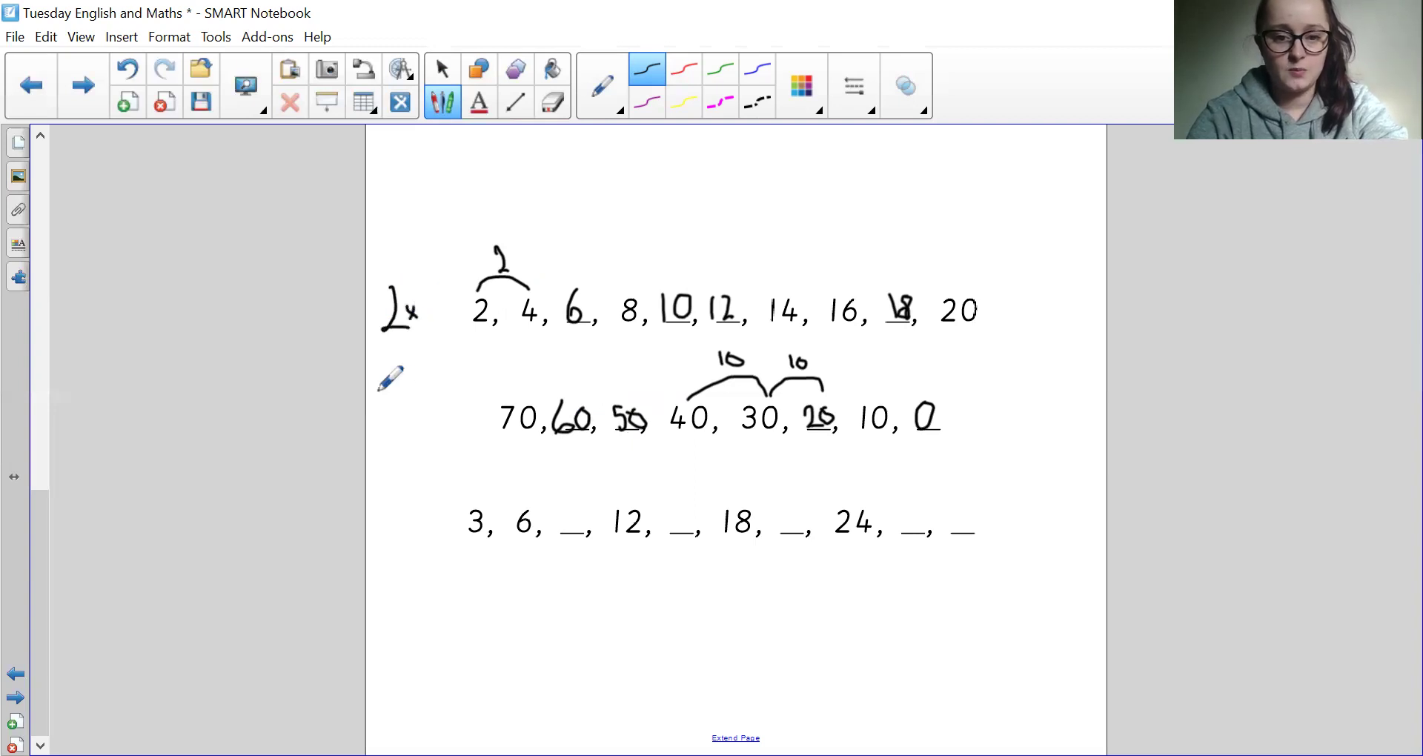
{"action": "mouse_move", "coordinate": [380, 393]}
{"action": "left_mouse_down"}
{"action": "mouse_move", "coordinate": [384, 430]}
{"action": "mouse_move", "coordinate": [406, 427]}
{"action": "mouse_move", "coordinate": [409, 388]}
{"action": "mouse_move", "coordinate": [424, 415]}
{"action": "left_mouse_up"}
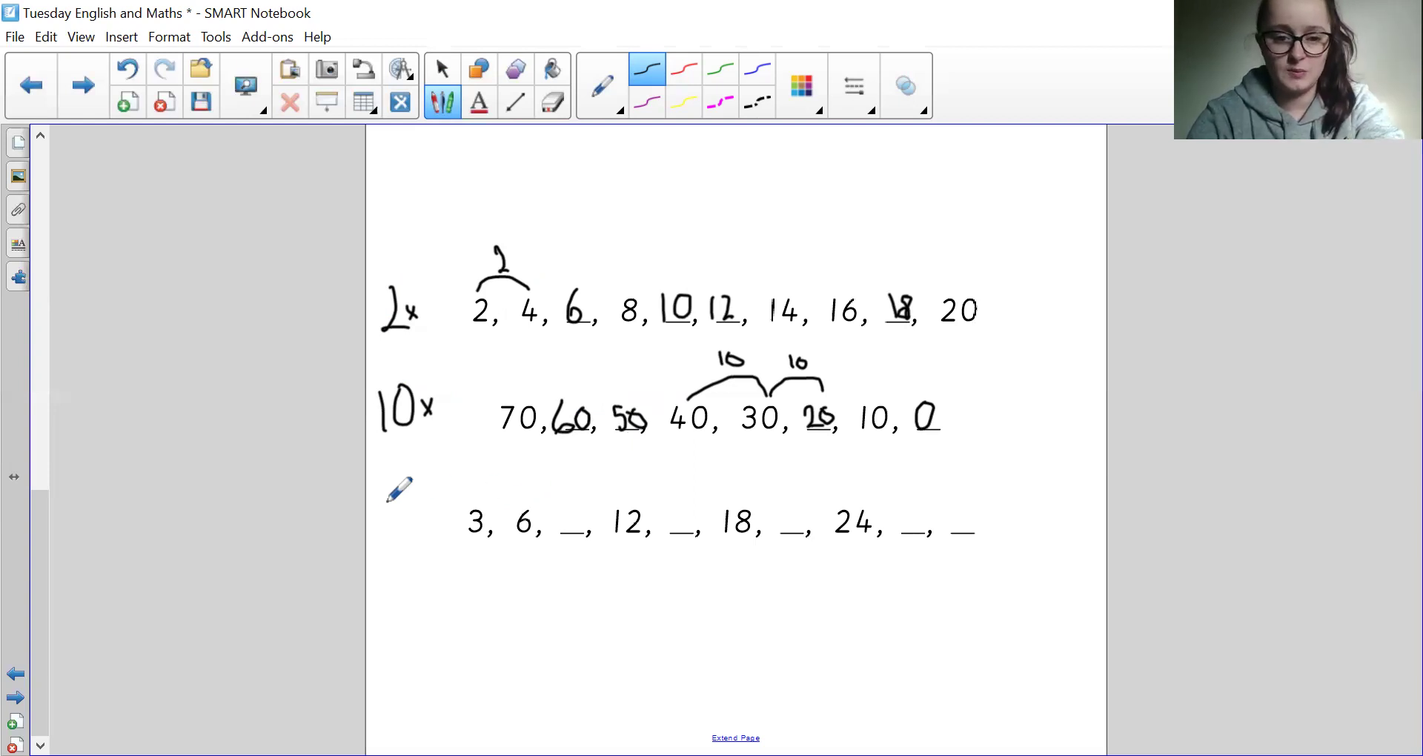
{"action": "mouse_move", "coordinate": [386, 502]}
{"action": "left_mouse_down"}
{"action": "mouse_move", "coordinate": [400, 520]}
{"action": "mouse_move", "coordinate": [385, 535]}
{"action": "mouse_move", "coordinate": [403, 502]}
{"action": "mouse_move", "coordinate": [420, 525]}
{"action": "mouse_move", "coordinate": [512, 467]}
{"action": "mouse_move", "coordinate": [524, 495]}
{"action": "left_mouse_up"}
{"action": "left_click_drag", "start_coordinate": [487, 449], "coordinate": [488, 470]}
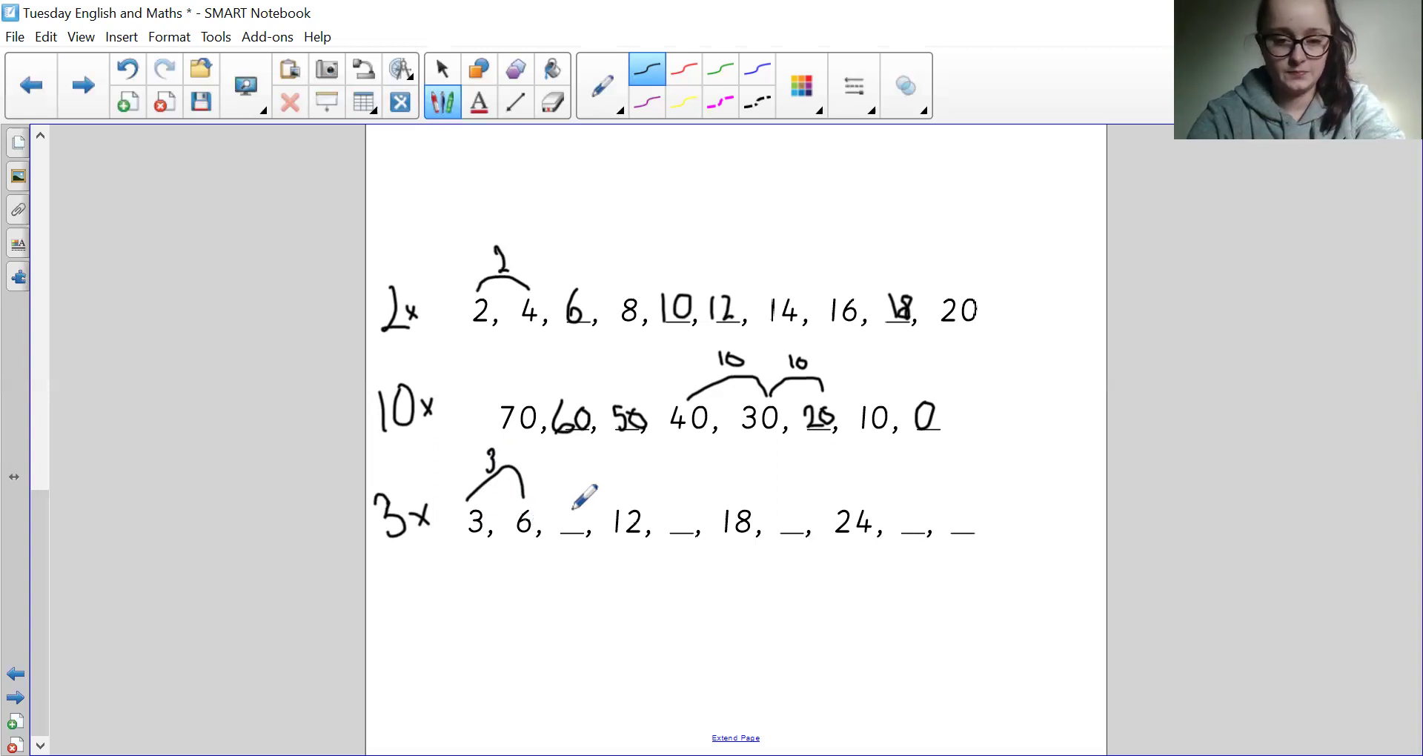
Step: Write 9, 21, 27 and 30 in the 3x row and draw a jump arc from 12 to 15
{"action": "left_click_drag", "start_coordinate": [574, 507], "coordinate": [575, 535]}
{"action": "mouse_move", "coordinate": [633, 494]}
{"action": "left_mouse_down"}
{"action": "mouse_move", "coordinate": [674, 484]}
{"action": "mouse_move", "coordinate": [679, 495]}
{"action": "mouse_move", "coordinate": [654, 469]}
{"action": "mouse_move", "coordinate": [669, 531]}
{"action": "mouse_move", "coordinate": [690, 511]}
{"action": "left_mouse_up"}
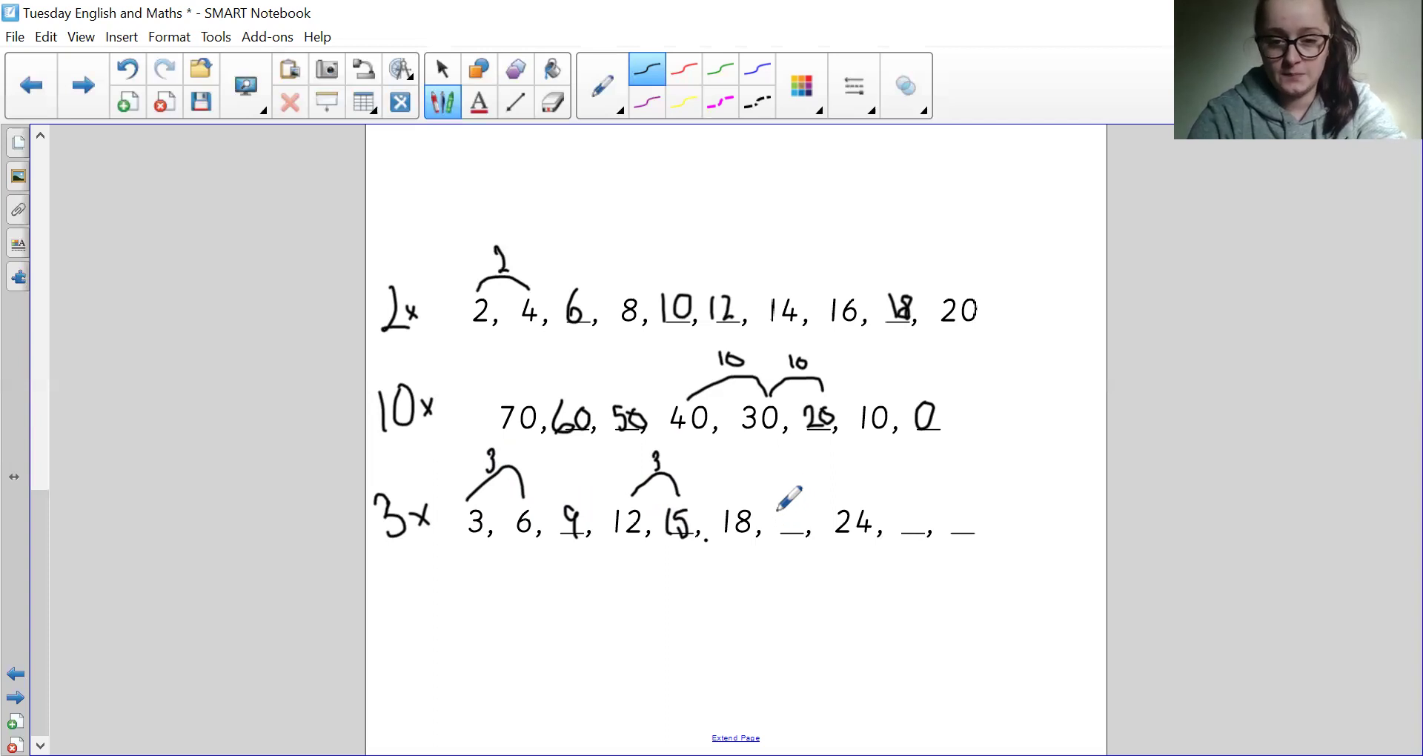
{"action": "mouse_move", "coordinate": [778, 508]}
{"action": "left_mouse_down"}
{"action": "mouse_move", "coordinate": [782, 535]}
{"action": "mouse_move", "coordinate": [805, 529]}
{"action": "mouse_move", "coordinate": [789, 536]}
{"action": "left_mouse_up"}
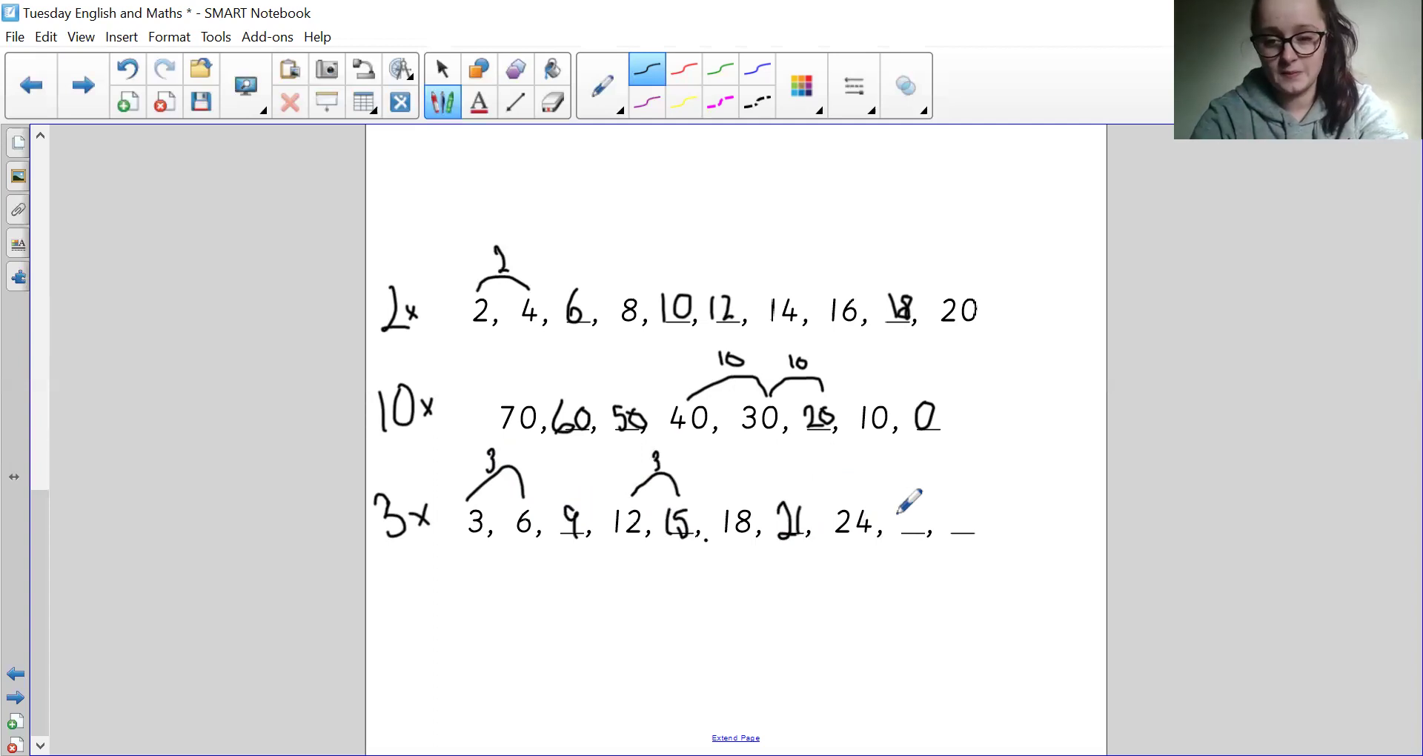
{"action": "mouse_move", "coordinate": [898, 510]}
{"action": "left_mouse_down"}
{"action": "mouse_move", "coordinate": [902, 534]}
{"action": "mouse_move", "coordinate": [919, 532]}
{"action": "left_mouse_up"}
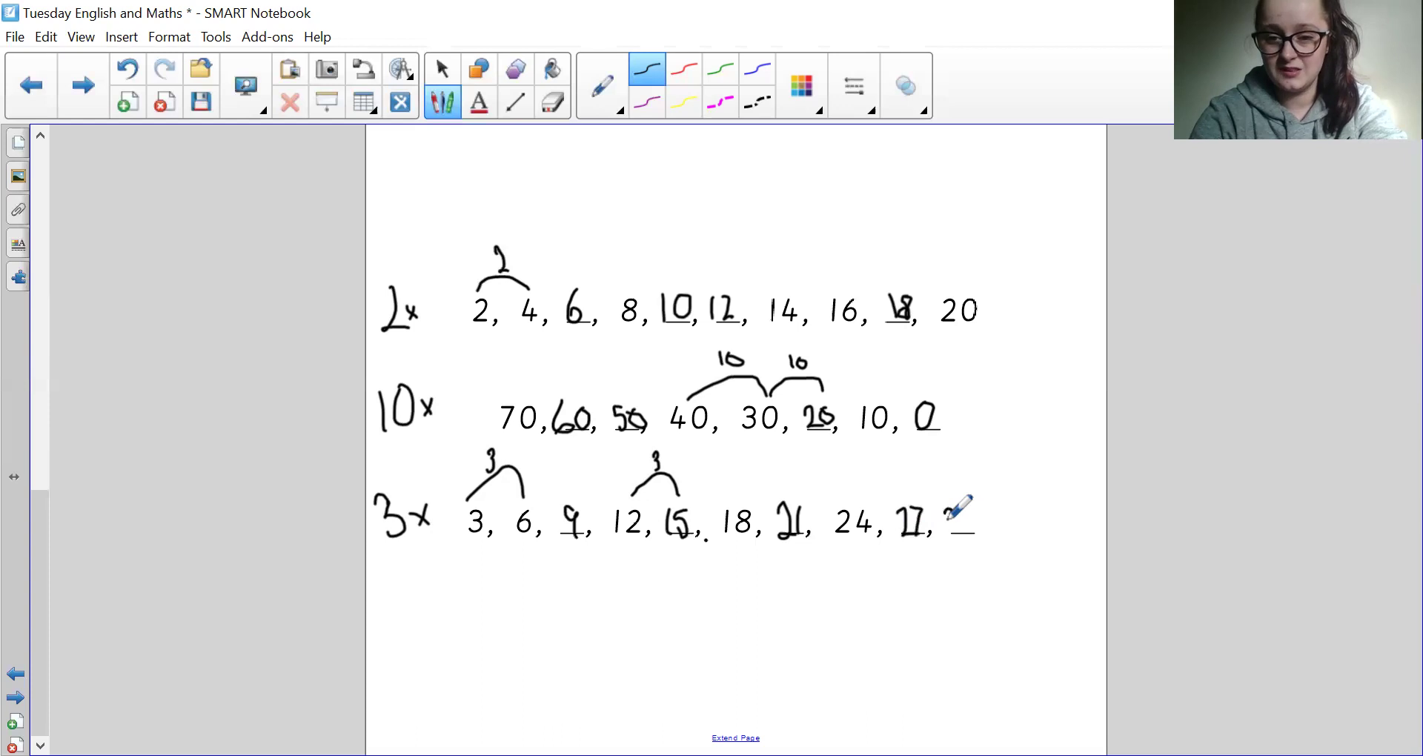
{"action": "mouse_move", "coordinate": [947, 513]}
{"action": "left_mouse_down"}
{"action": "mouse_move", "coordinate": [948, 535]}
{"action": "mouse_move", "coordinate": [975, 511]}
{"action": "mouse_move", "coordinate": [970, 535]}
{"action": "left_mouse_up"}
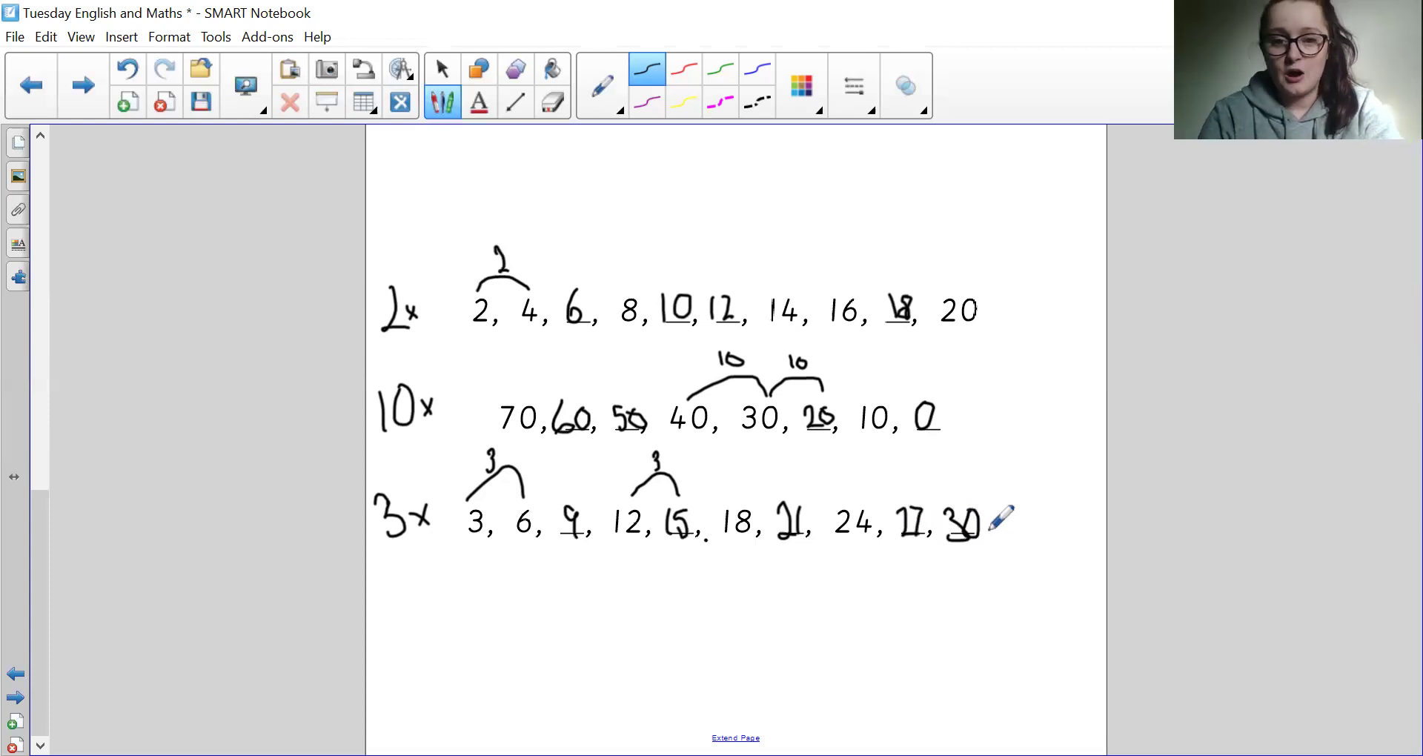